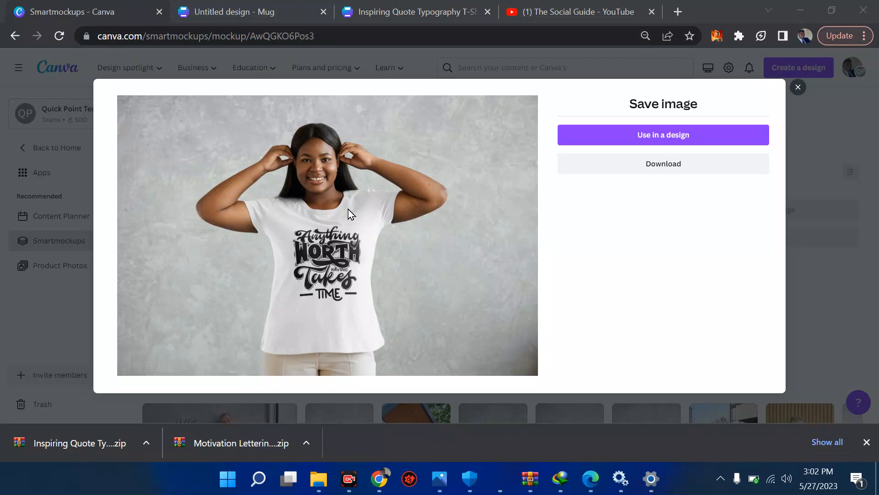
Recolor the "Self-care is a priority" quote graphic in the mug design to red
click(418, 10)
click(284, 7)
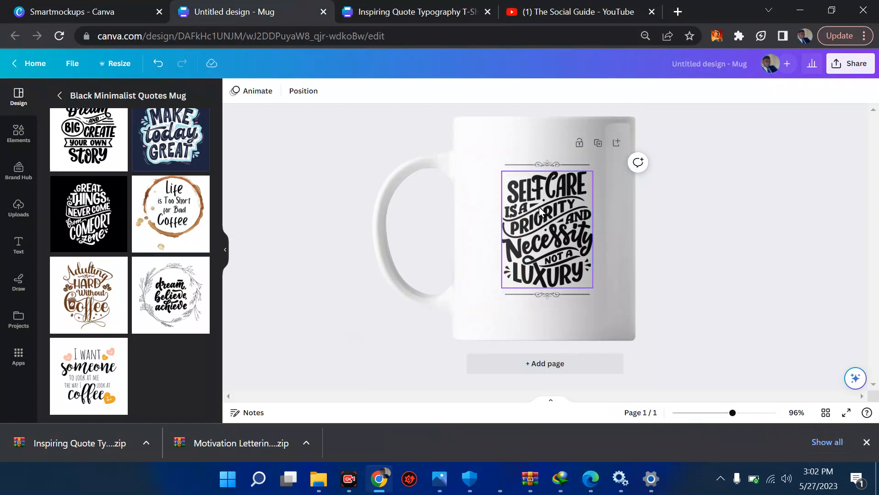
click(523, 239)
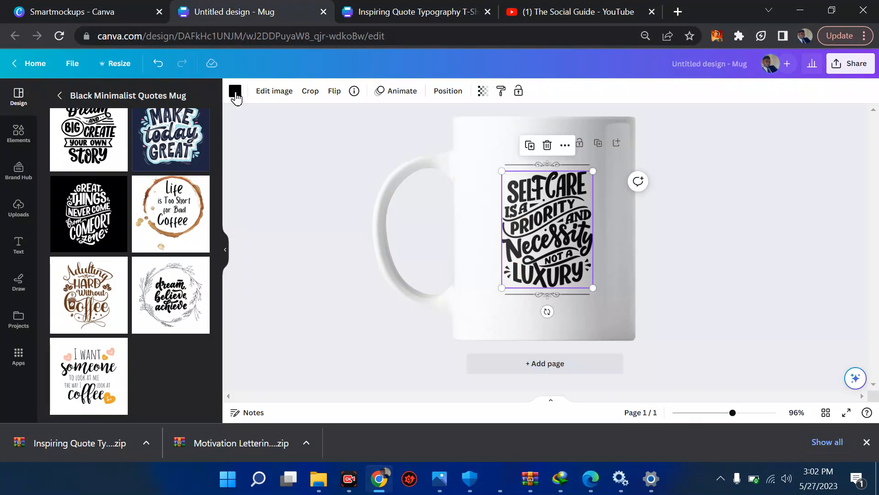
click(236, 94)
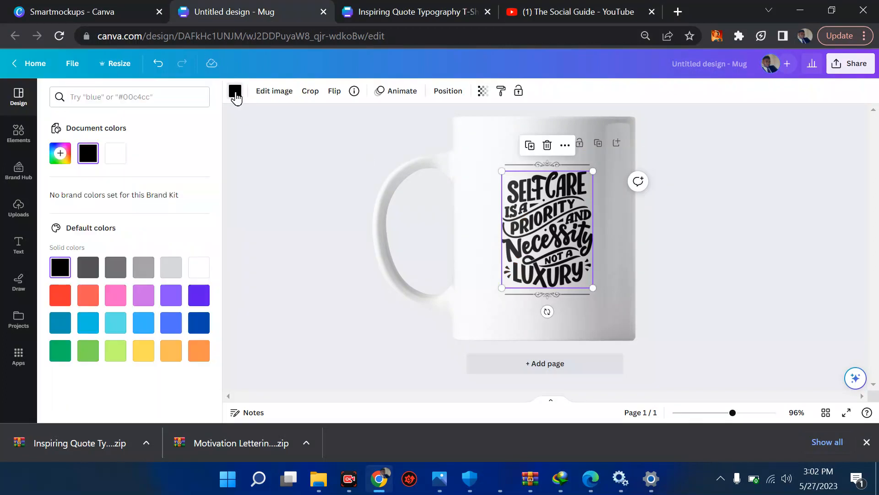
click(61, 298)
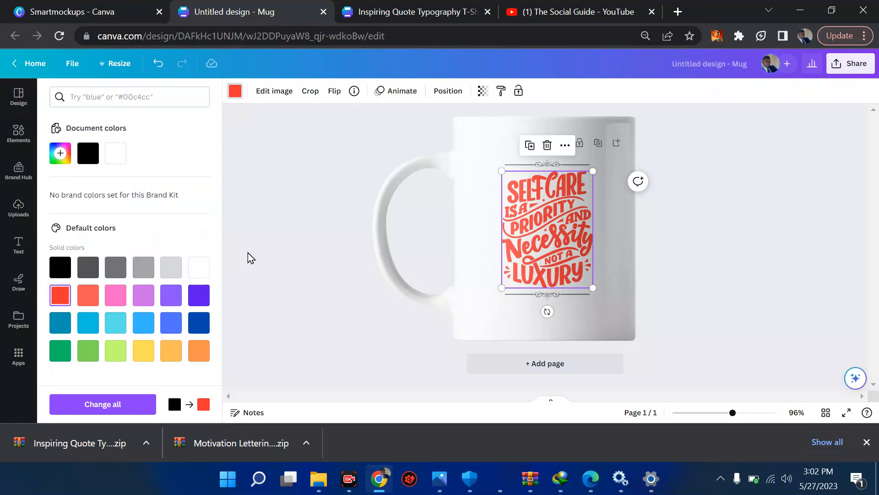
Return to the Smartmockups T-shirt mockup and close its save-image dialog
click(360, 10)
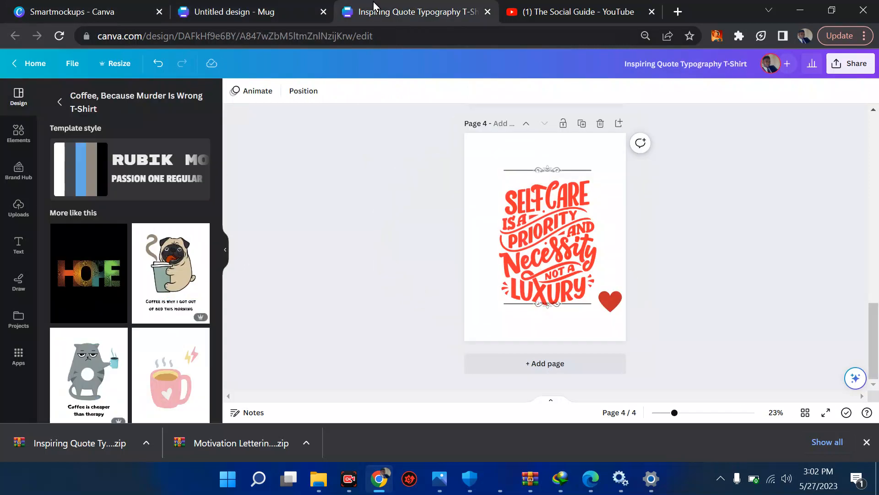
click(112, 11)
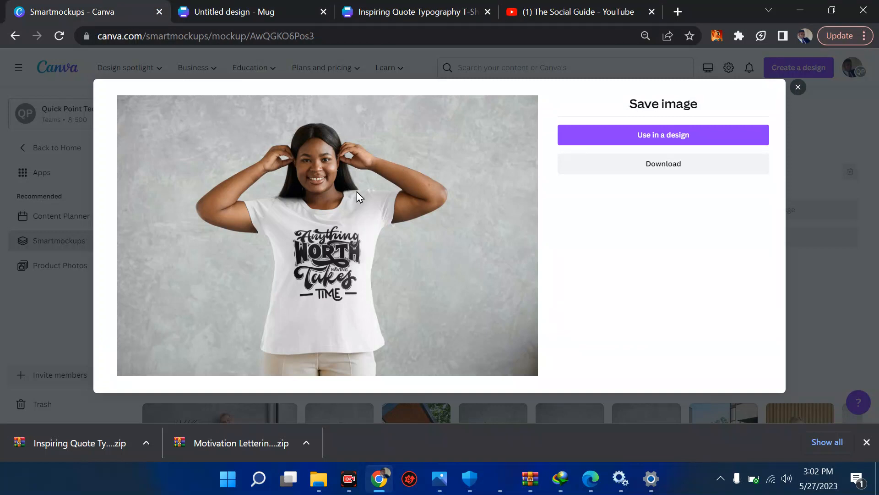
click(798, 87)
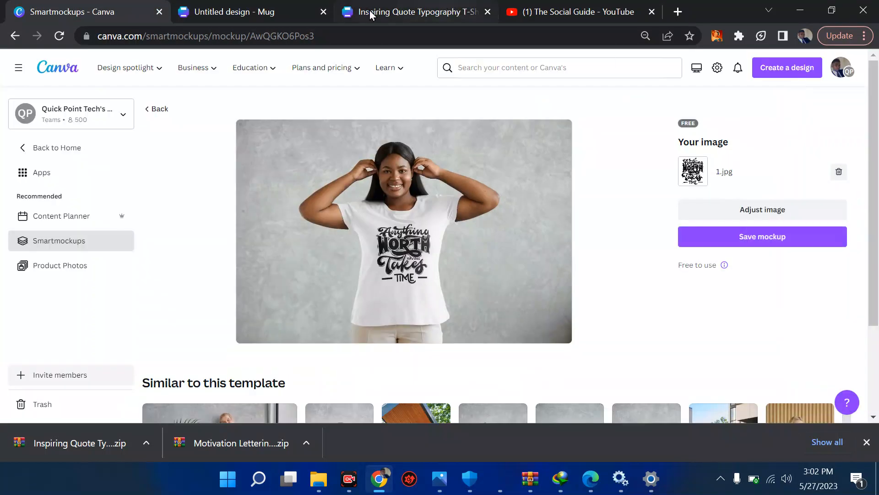
Examine the mug design and the pages of the Inspiring Quote Typography T-Shirt design
click(265, 8)
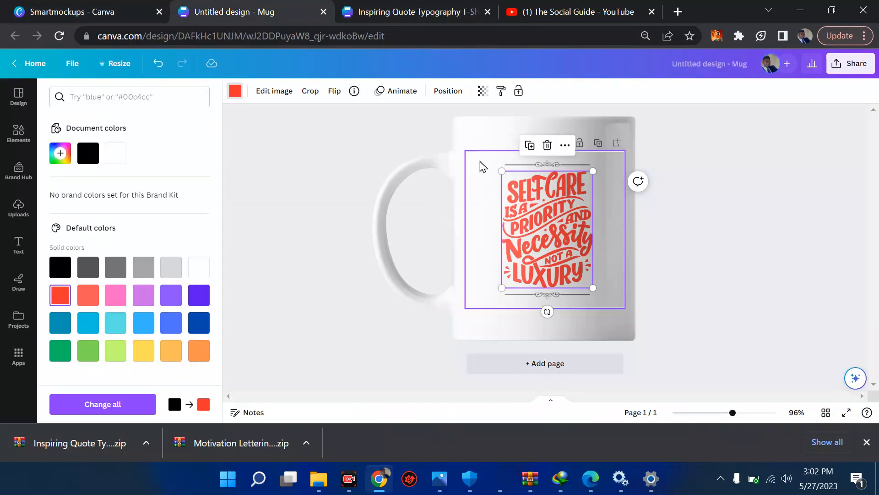
key(Escape)
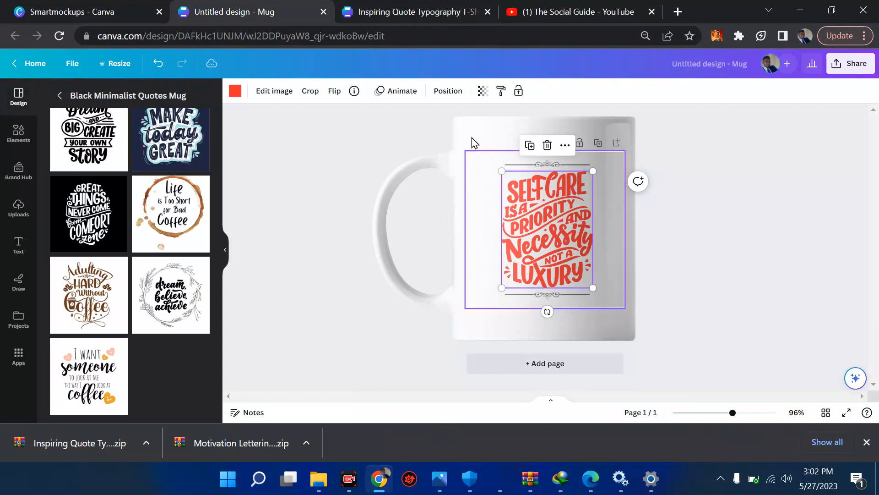
key(ctrl+Tab)
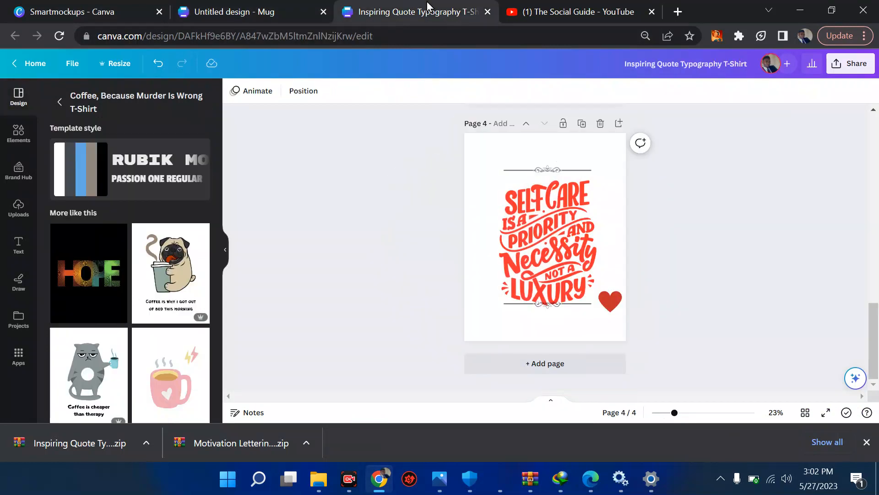
scroll(495, 225, up, 10)
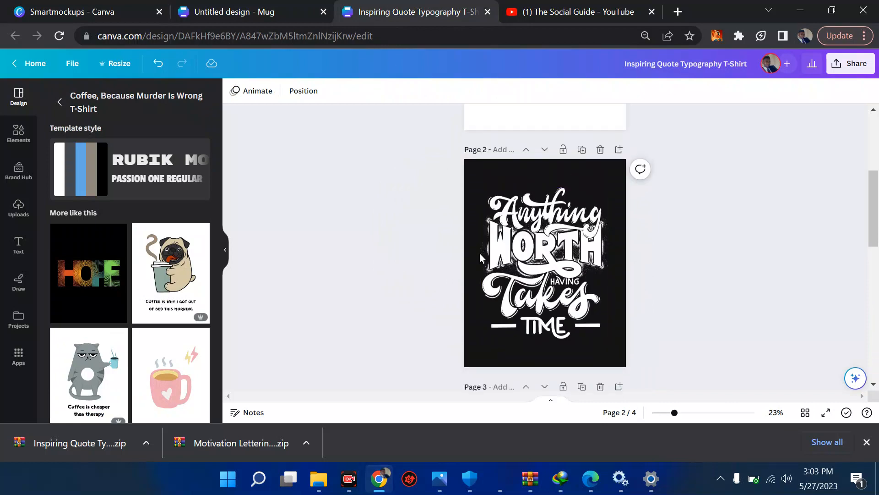
click(284, 12)
key(ctrl+Tab)
scroll(545, 229, down, 2)
scroll(545, 229, up, 2)
scroll(545, 229, down, 1)
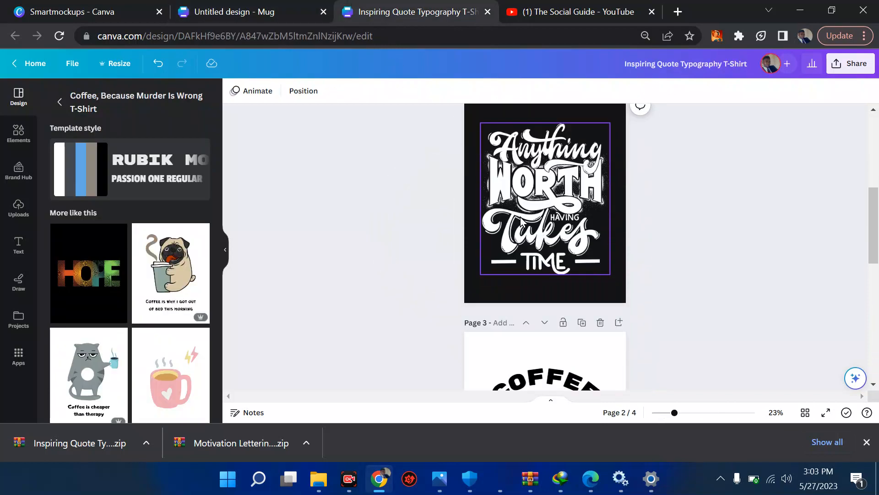
Leave the Smartmockups mockup and go back to the Canva home page
click(97, 8)
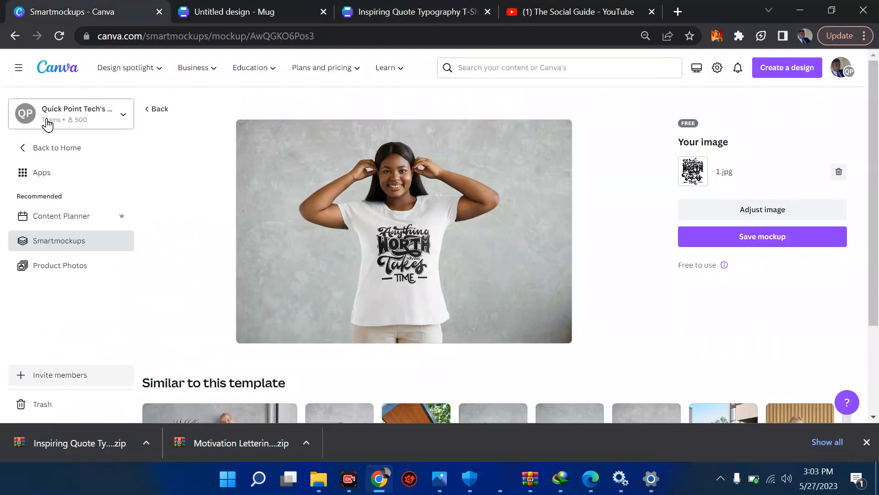
click(45, 151)
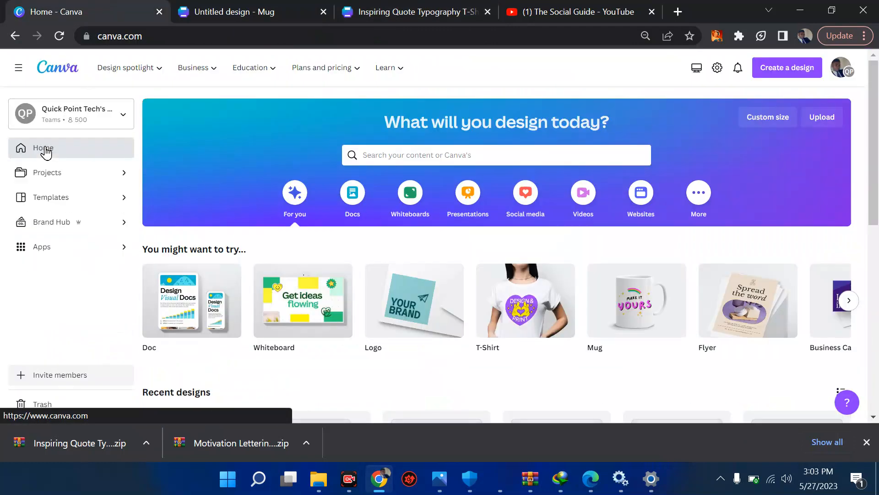
click(156, 36)
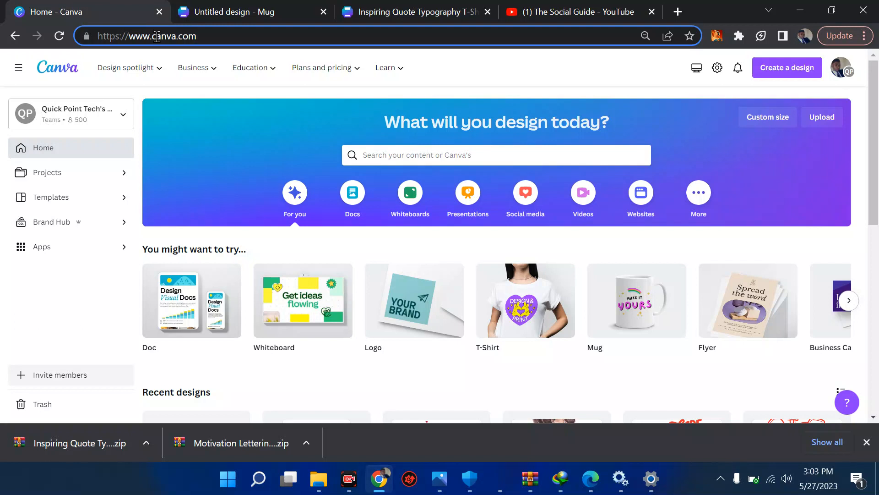
click(364, 156)
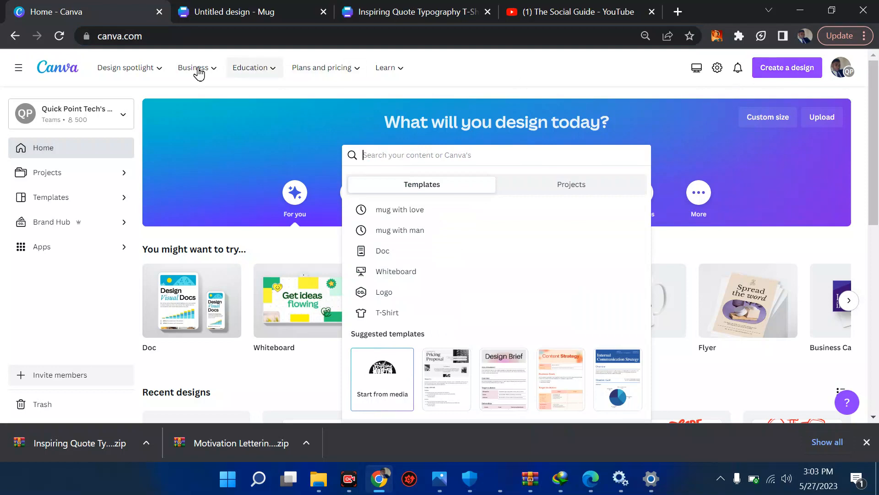
click(153, 69)
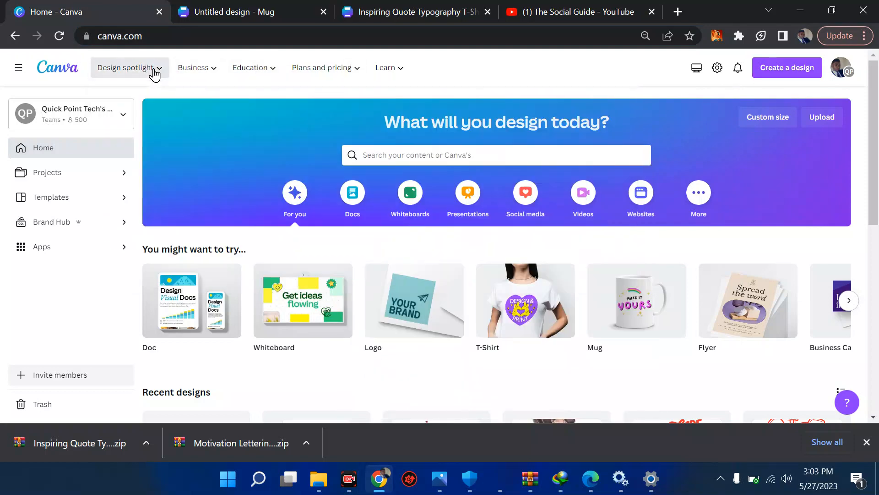
click(153, 69)
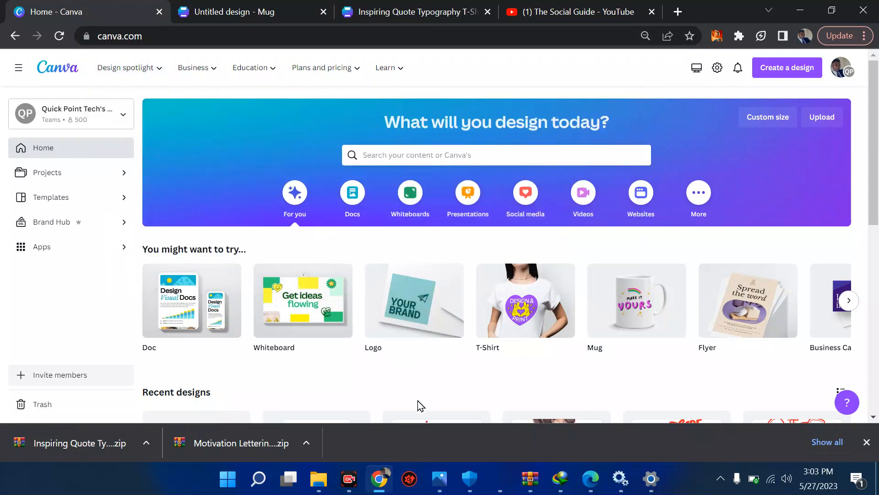
click(412, 154)
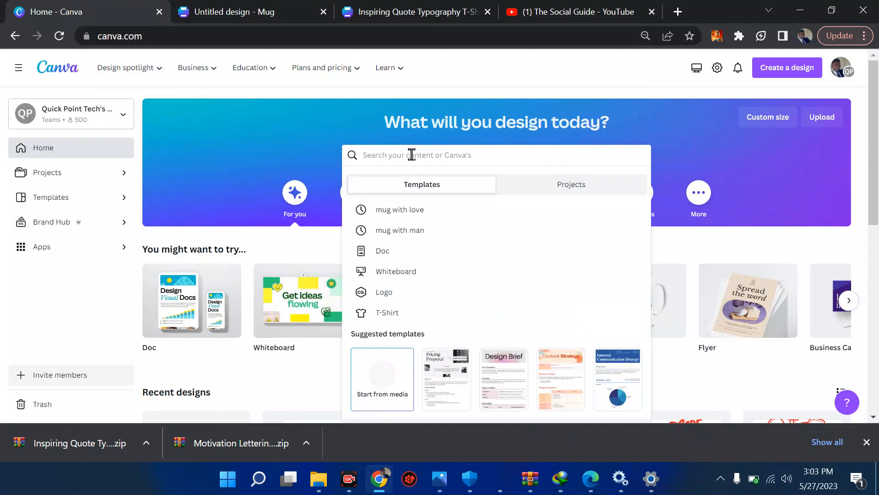
Open the T-shirts print page and start a design from the black and yellow "HOPE" statue template
mouse_move(147, 69)
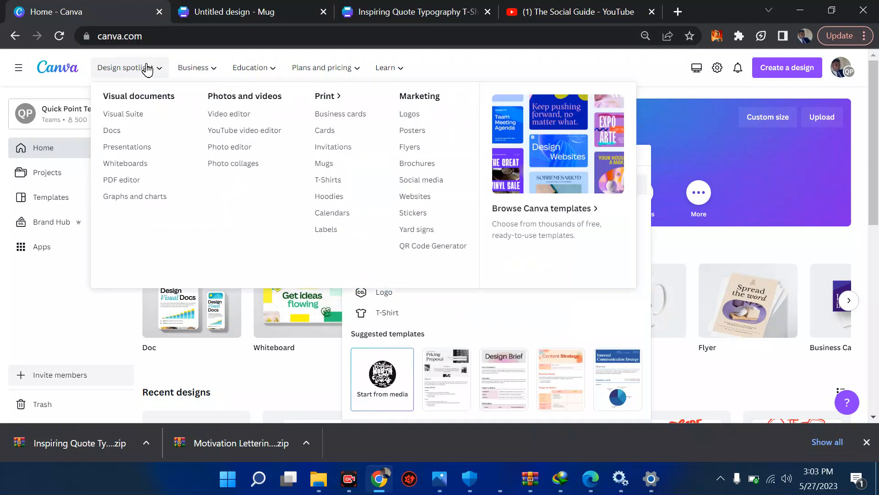
click(332, 186)
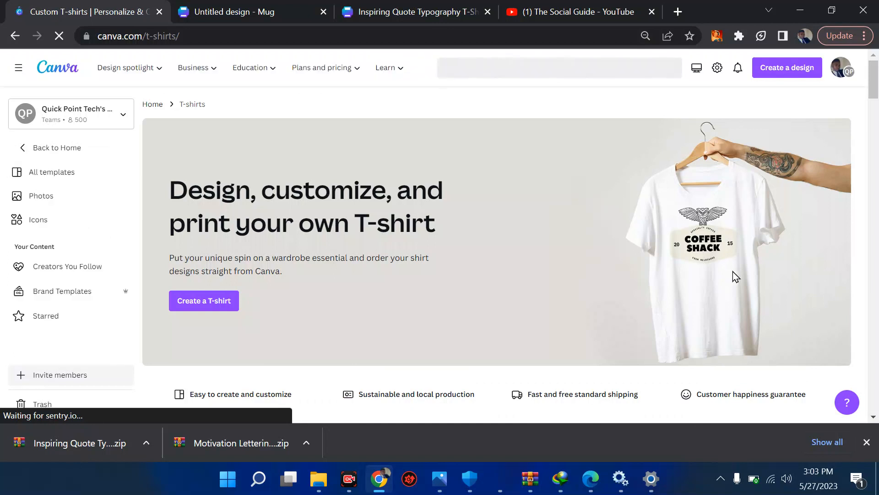
scroll(735, 253, down, 1)
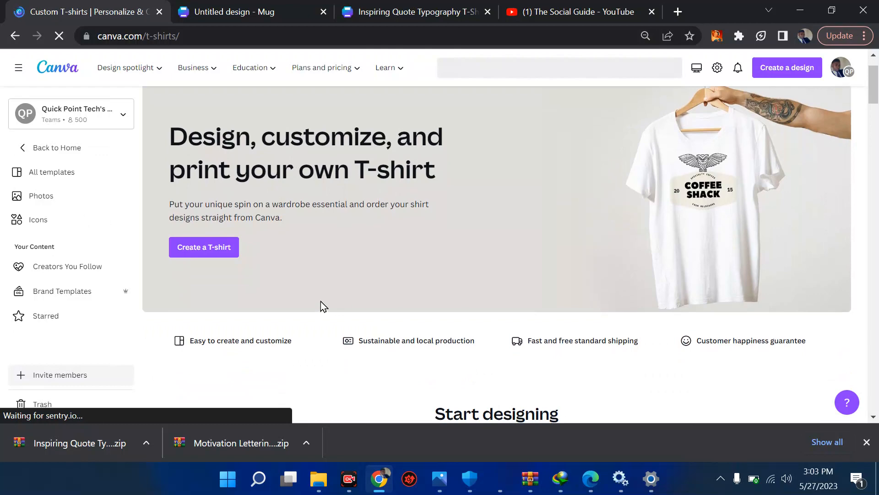
scroll(373, 257, down, 3)
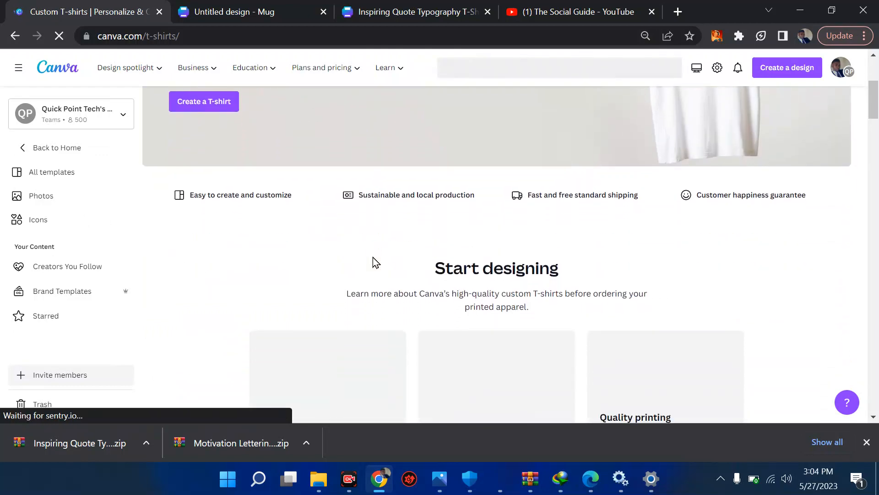
scroll(373, 257, down, 2)
scroll(373, 295, up, 1)
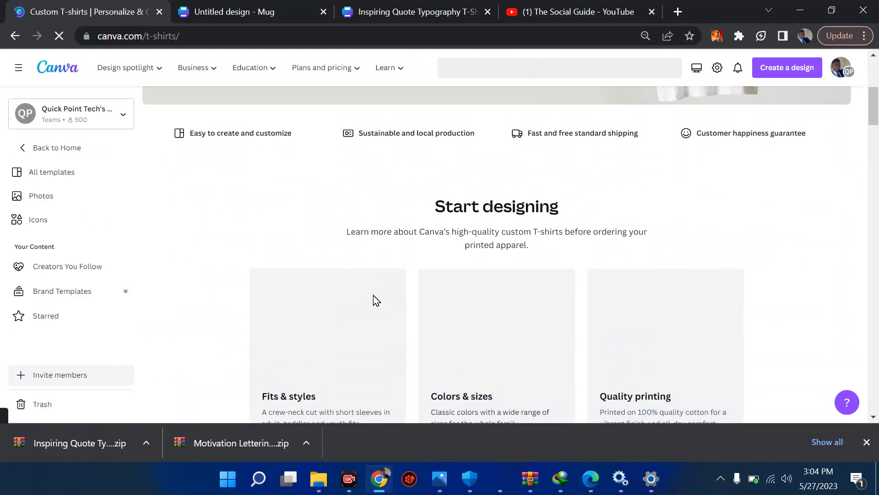
scroll(486, 236, down, 7)
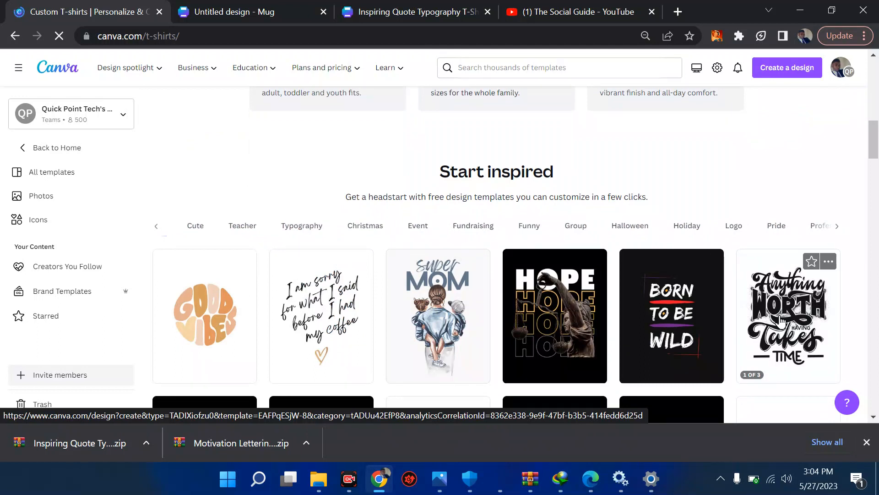
click(568, 314)
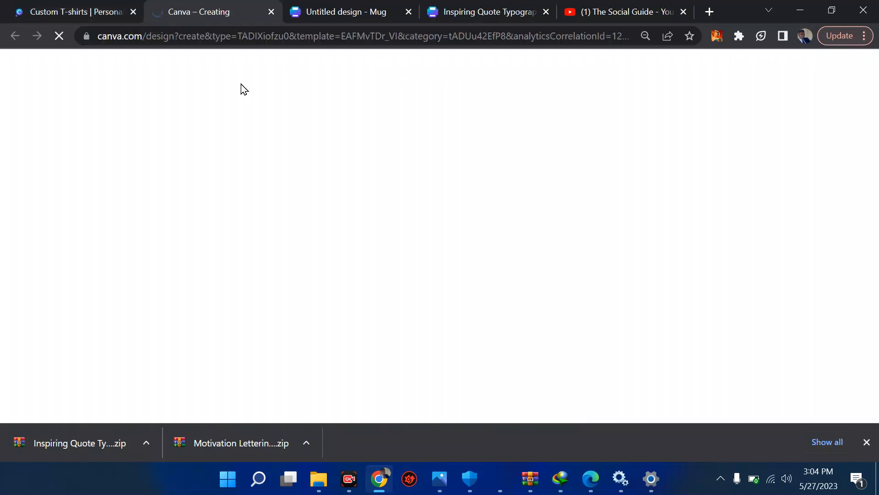
Browse the T-shirt template gallery and check the Pro marking on the "Dreams" template
click(87, 9)
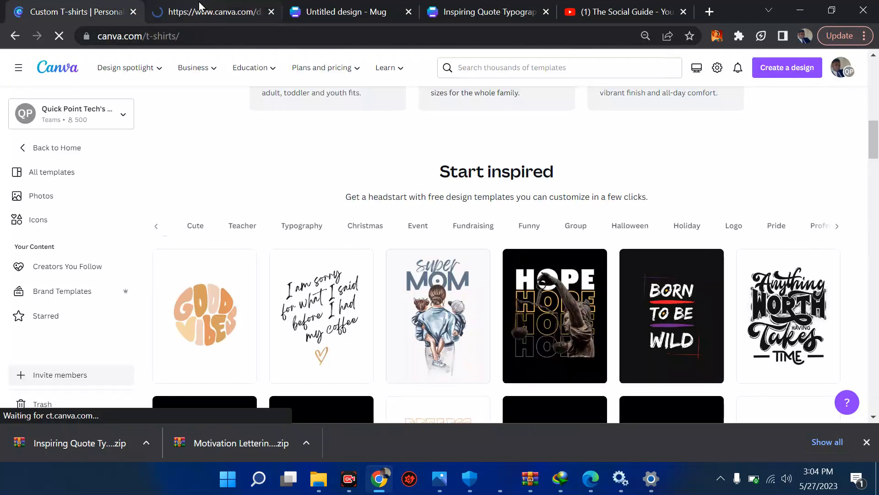
click(197, 8)
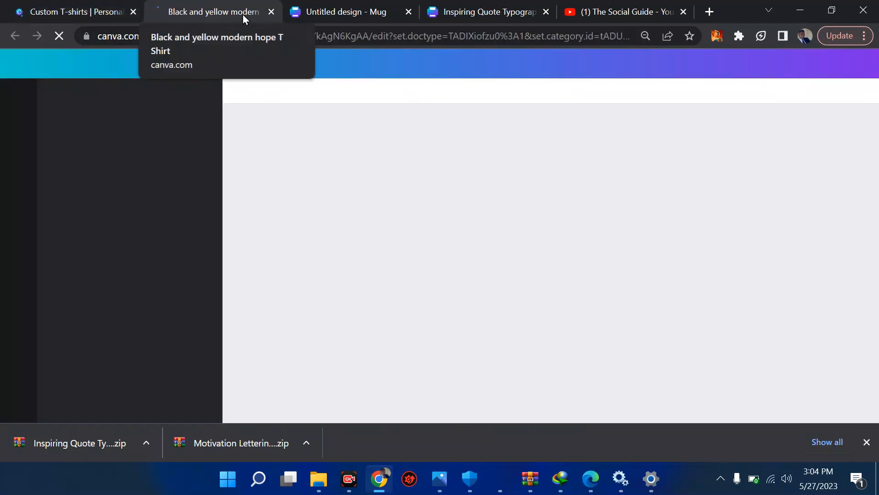
click(56, 6)
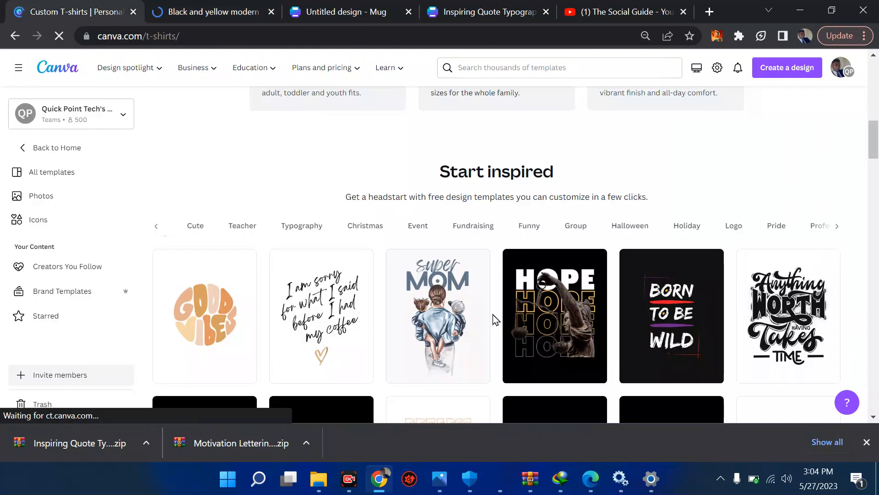
scroll(497, 318, down, 5)
scroll(492, 302, down, 1)
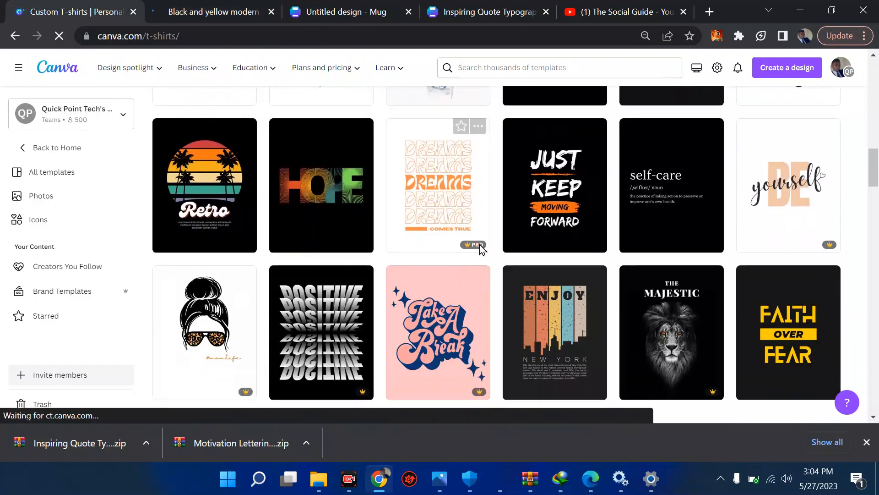
mouse_move(474, 246)
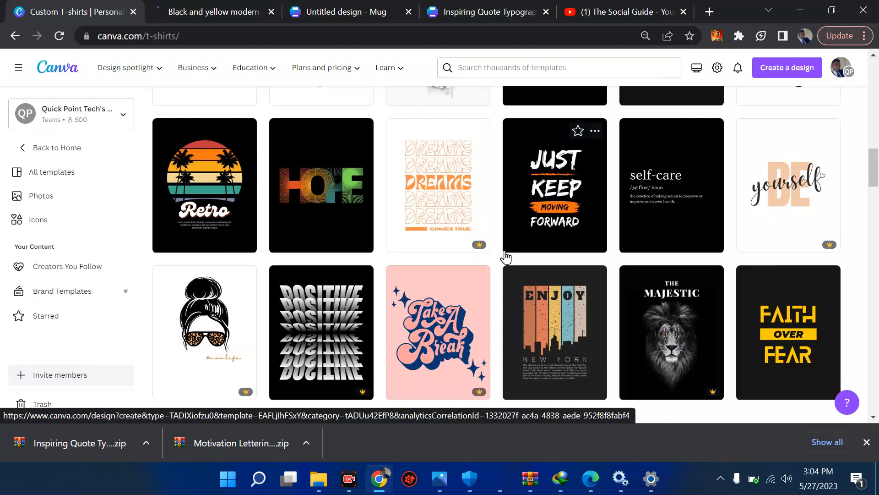
Add a second page to the black and yellow hope T-shirt design and set its background to white
click(211, 14)
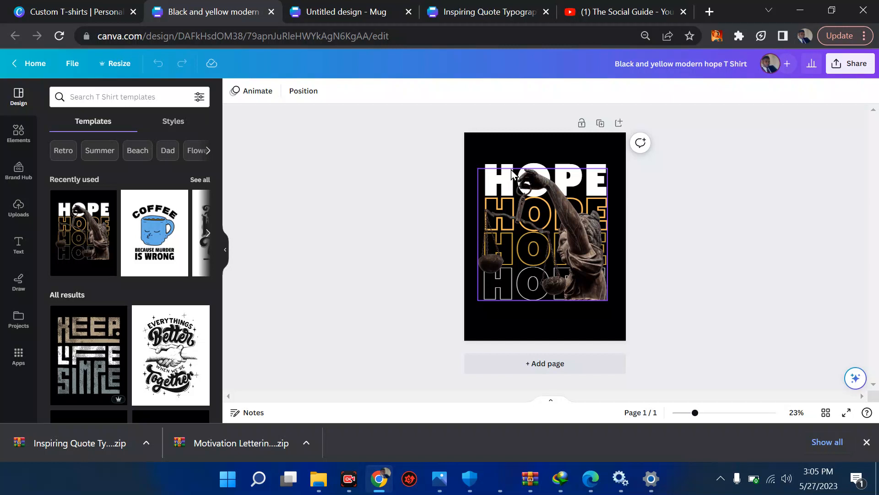
click(532, 364)
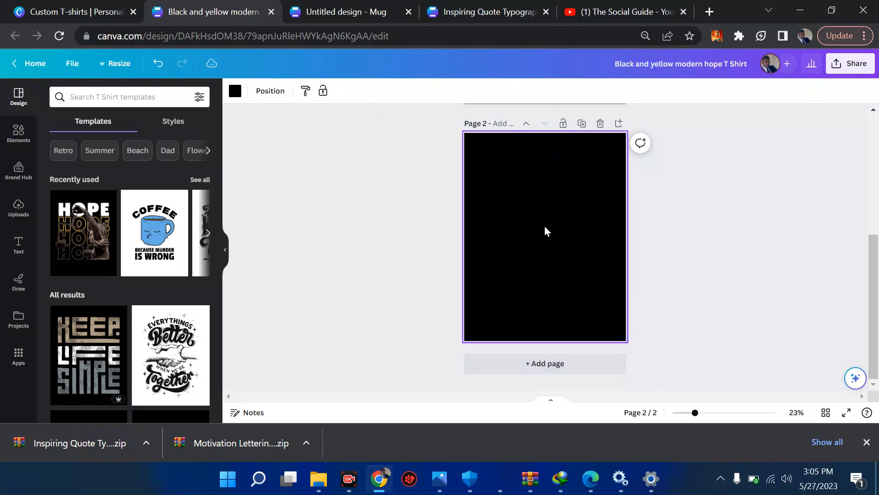
click(235, 91)
click(169, 156)
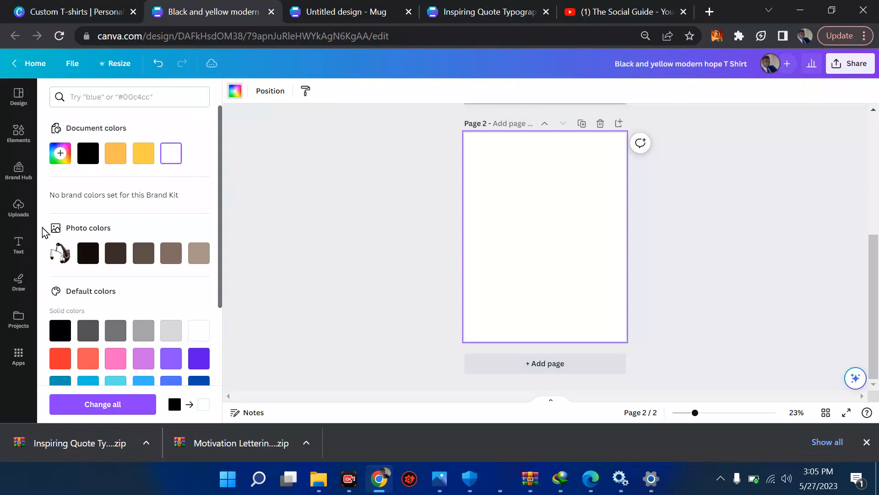
Add the pink neon "GLOW" font combination to the blank white page 2
click(20, 245)
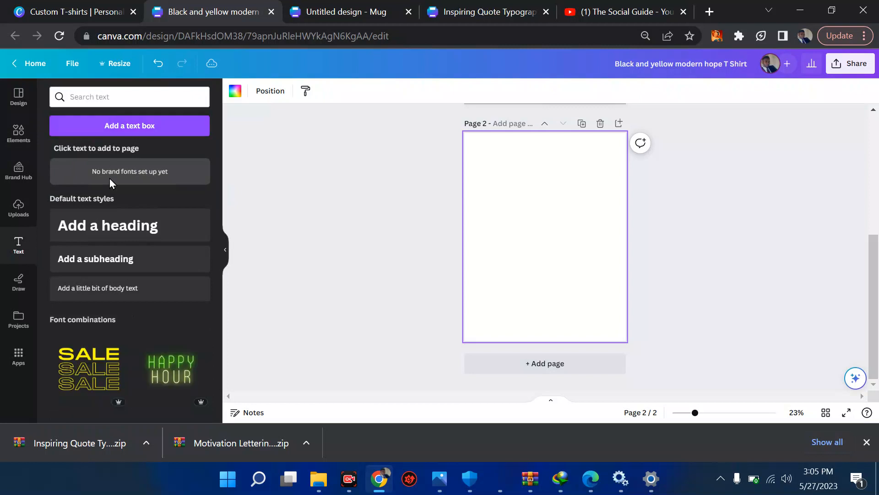
scroll(98, 307, down, 2)
scroll(99, 307, down, 7)
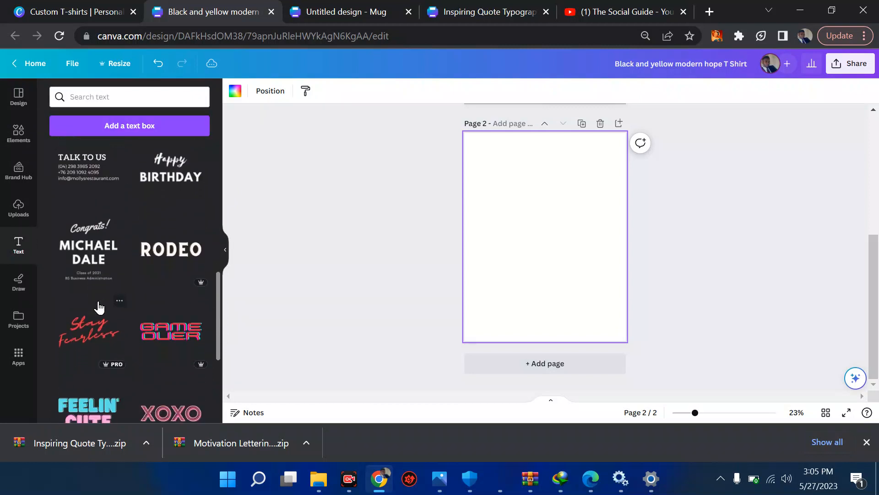
scroll(99, 306, down, 2)
scroll(99, 307, down, 7)
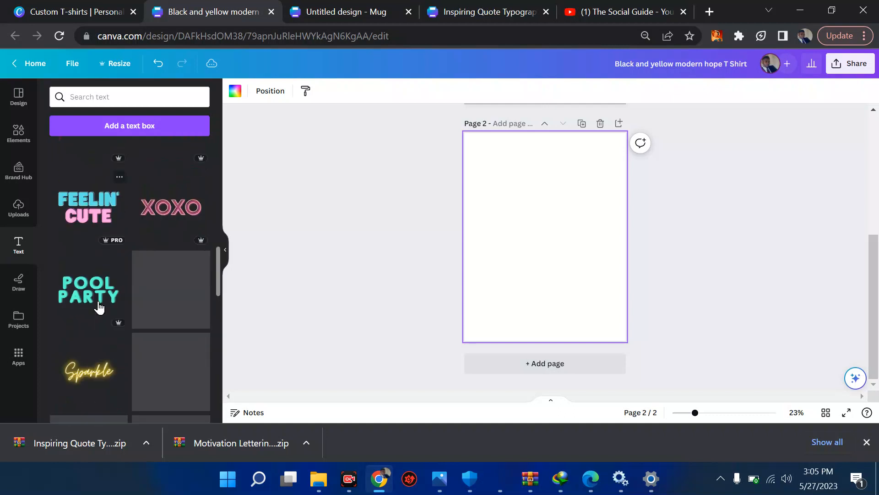
scroll(98, 301, down, 2)
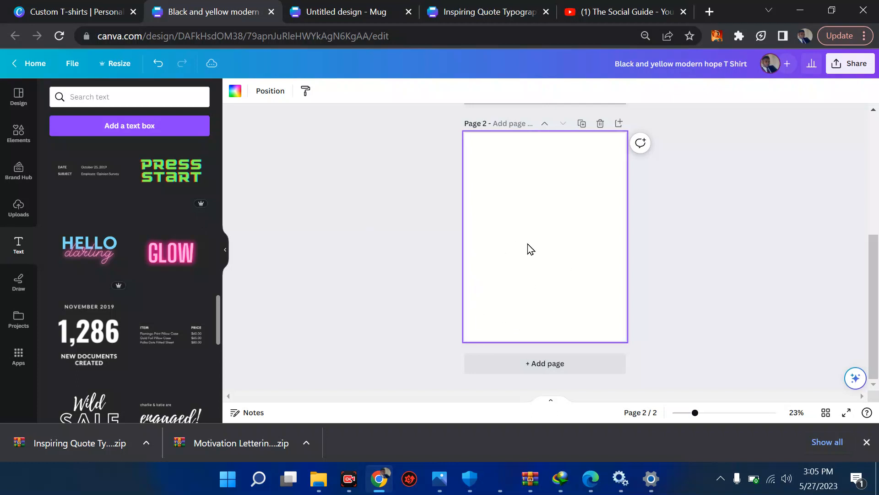
scroll(508, 226, up, 5)
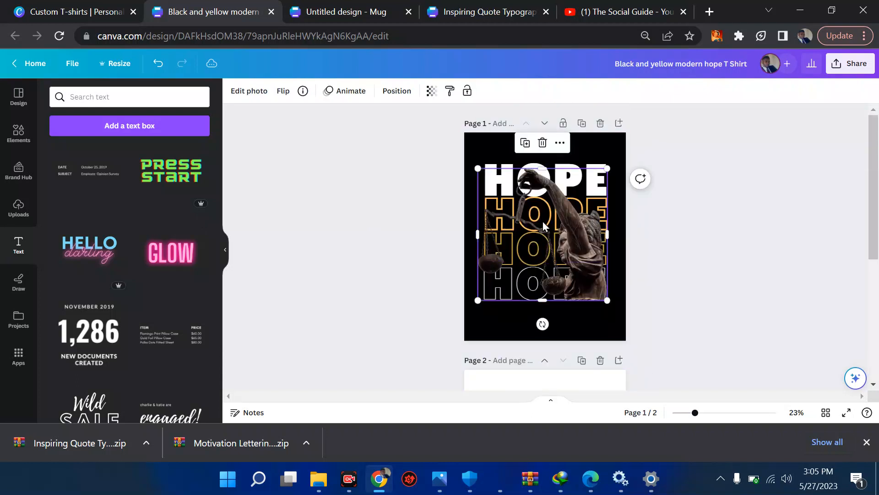
key(Tab)
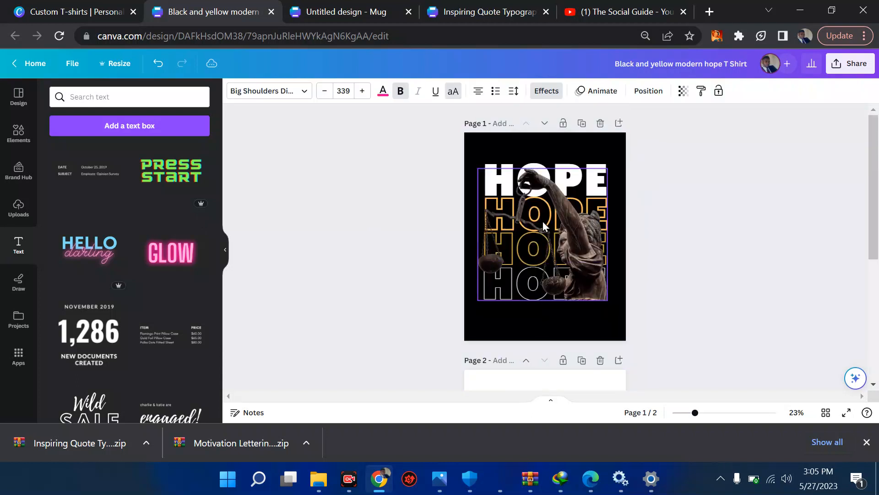
scroll(543, 221, down, 5)
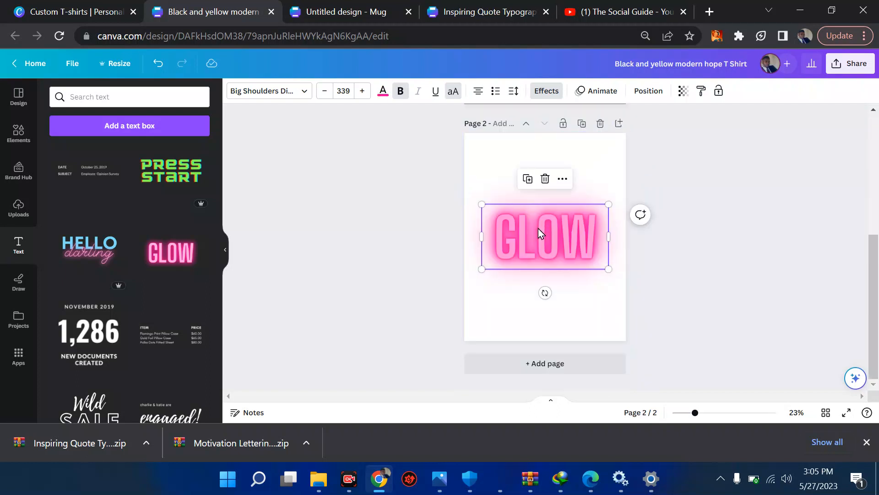
double_click(537, 227)
text(SUN)
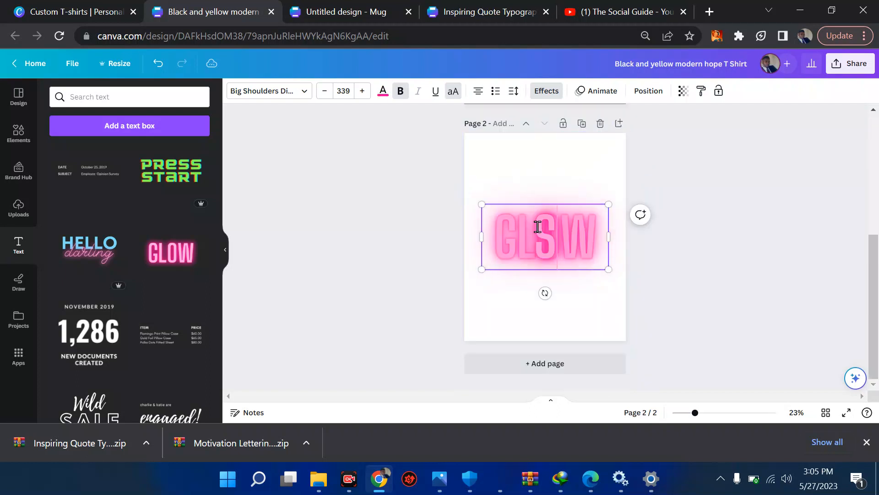
double_click(538, 227)
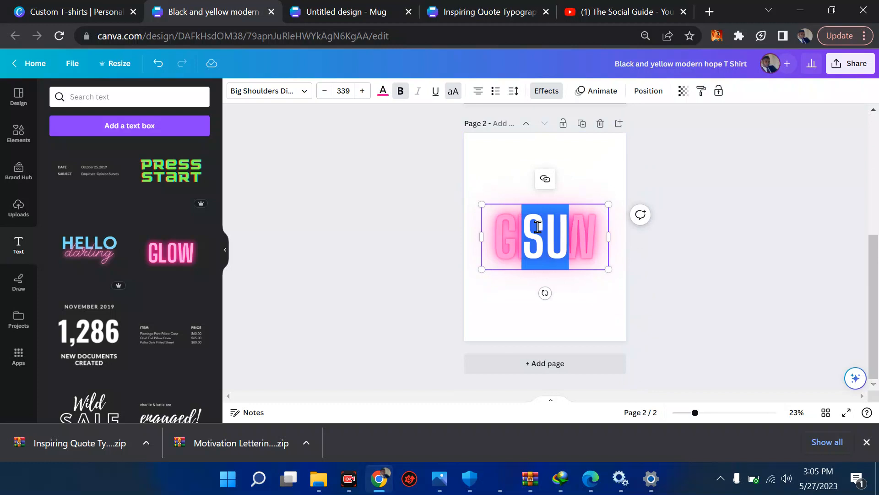
key(ctrl+z)
key(ctrl+z)
key(ctrl+z)
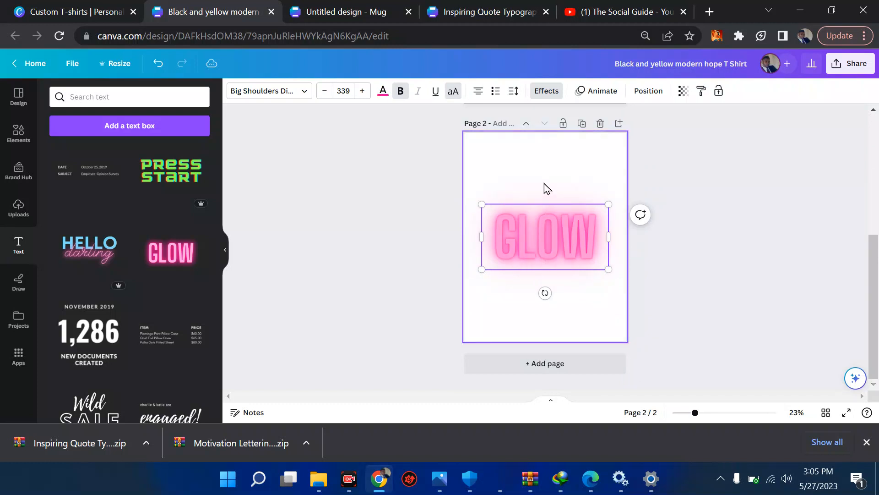
Move the neon "GLOW" text slightly higher on page 2 and replace its wording with "SUBSCRIBE"
click(546, 188)
drag(545, 233, 545, 207)
double_click(544, 206)
text(S)
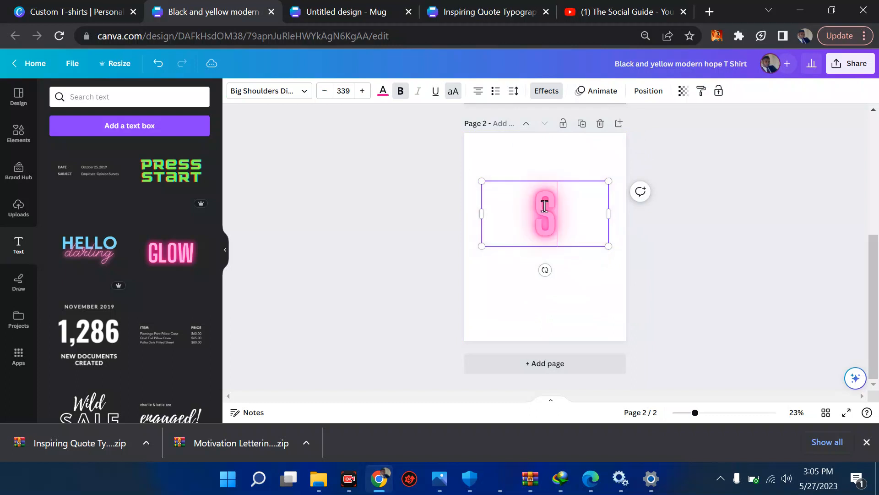
text(UBSCRIBE)
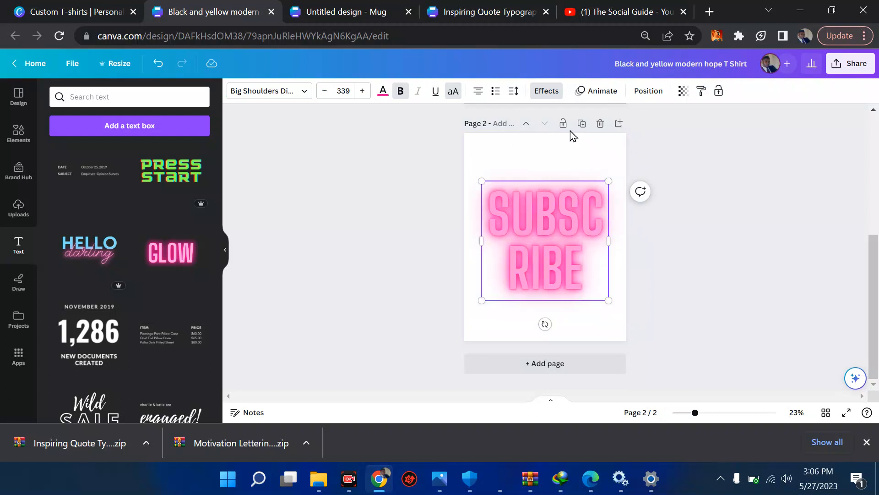
Apply the Curve shape effect to the neon "SUBSCRIBE" text
click(548, 91)
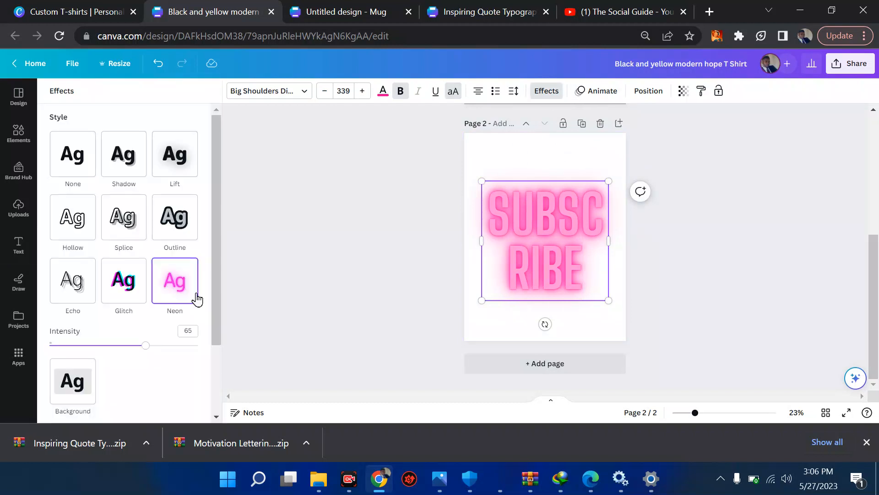
drag(217, 300, 216, 381)
click(124, 376)
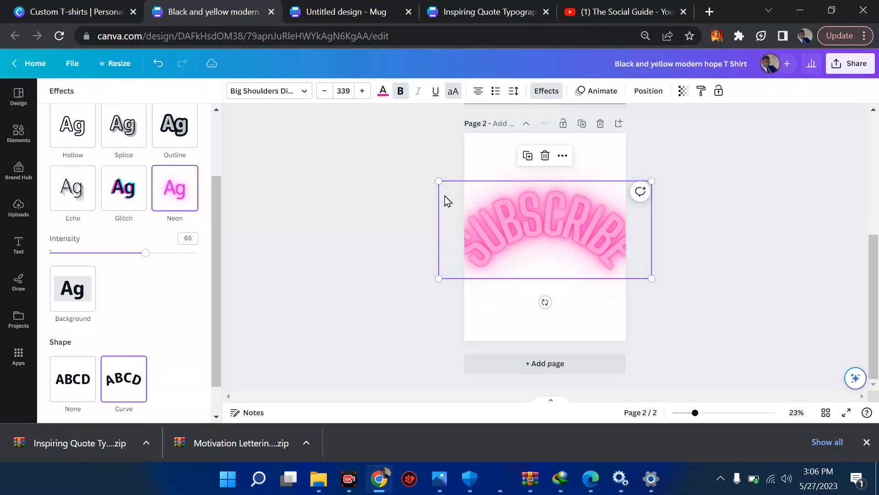
Shrink the curved "SUBSCRIBE" text to font size 241 so it fits across page 2, and duplicate it
drag(439, 182, 480, 200)
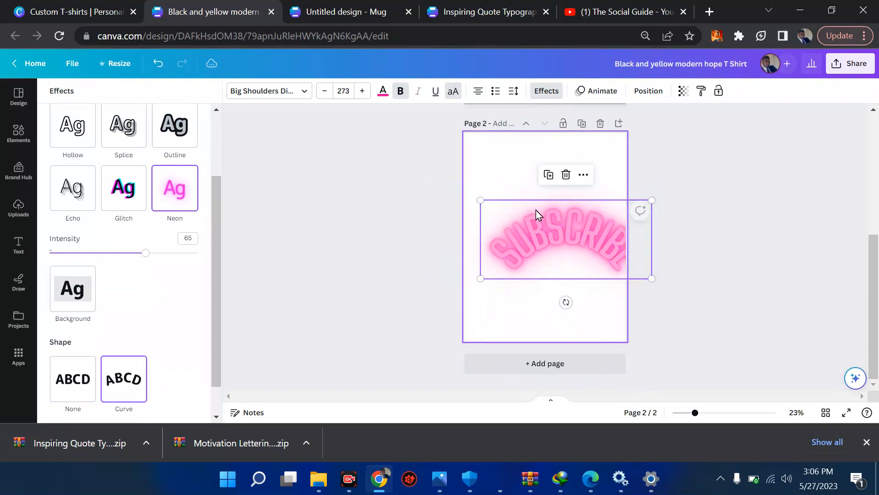
drag(548, 220, 532, 203)
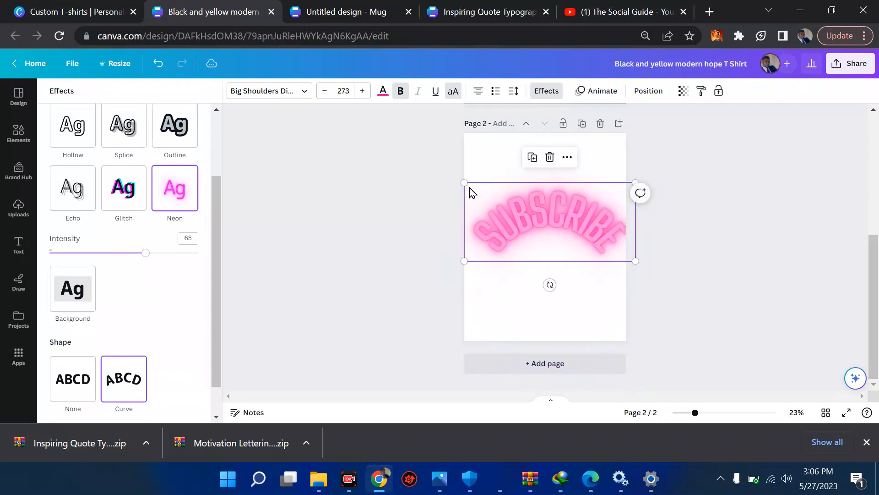
drag(465, 182, 485, 192)
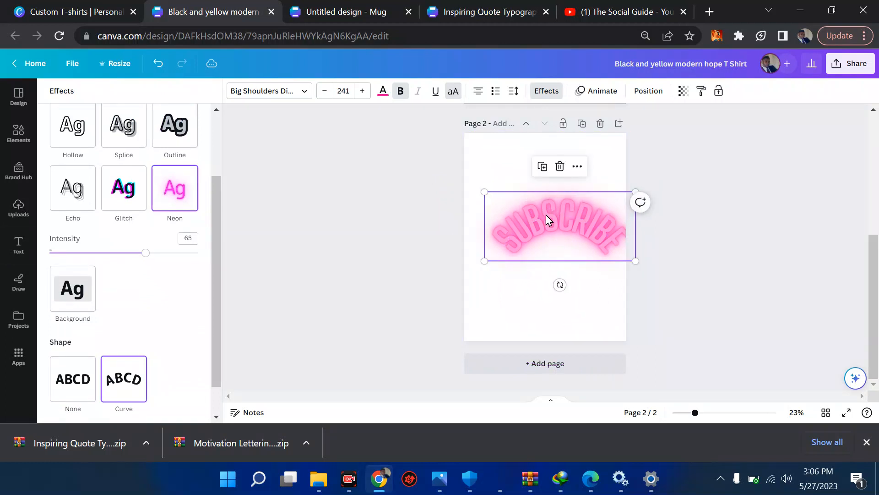
drag(548, 220, 539, 198)
click(533, 154)
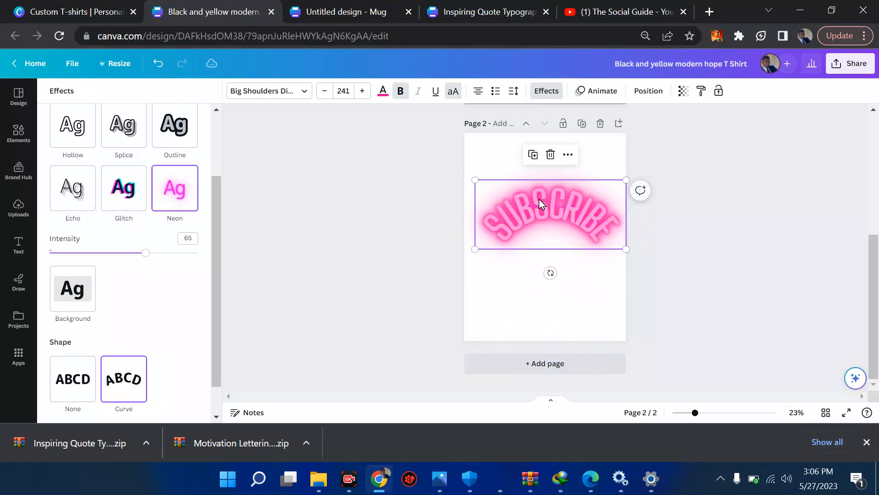
click(534, 156)
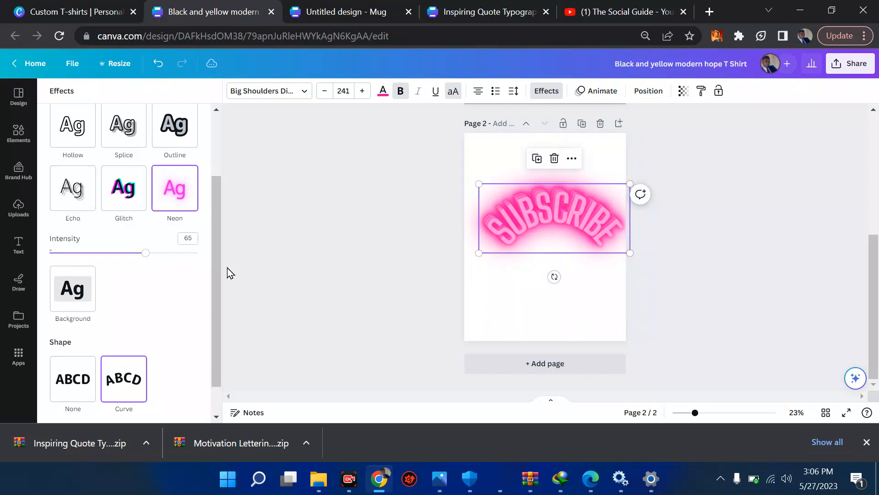
Browse more font combinations and check the transparency setting of the curved "SUBSCRIBE" text
click(19, 246)
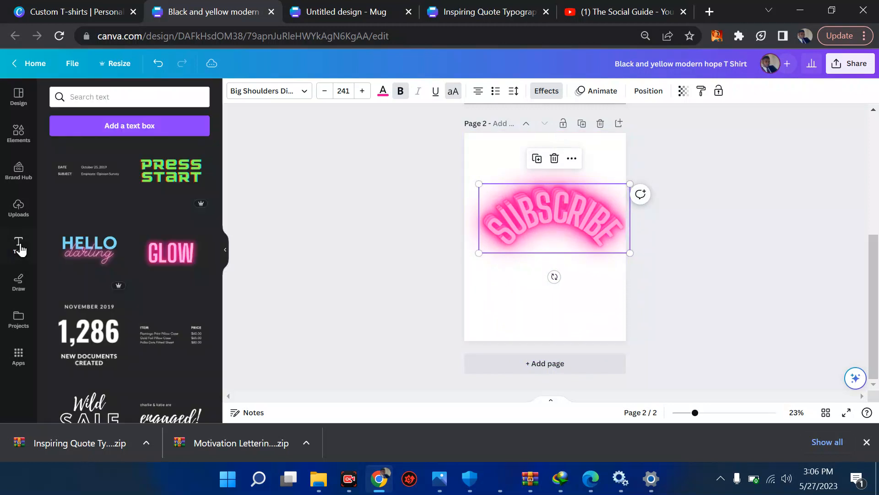
scroll(130, 329, down, 5)
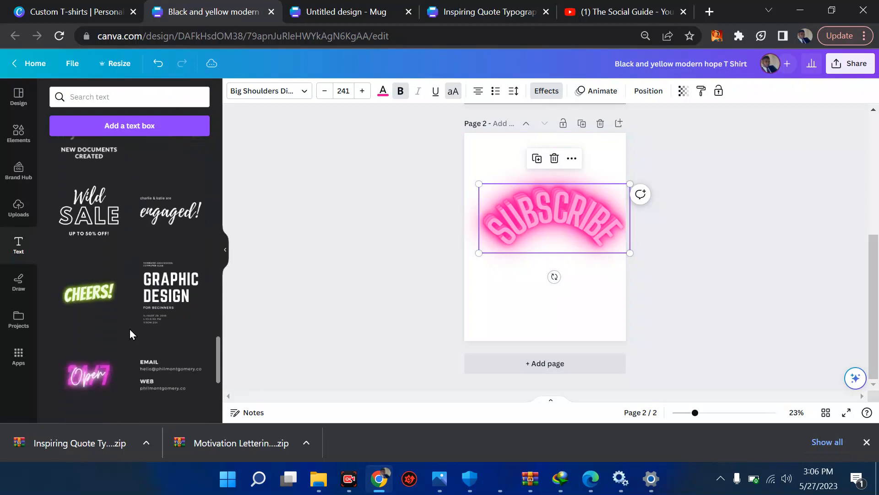
scroll(130, 328, down, 5)
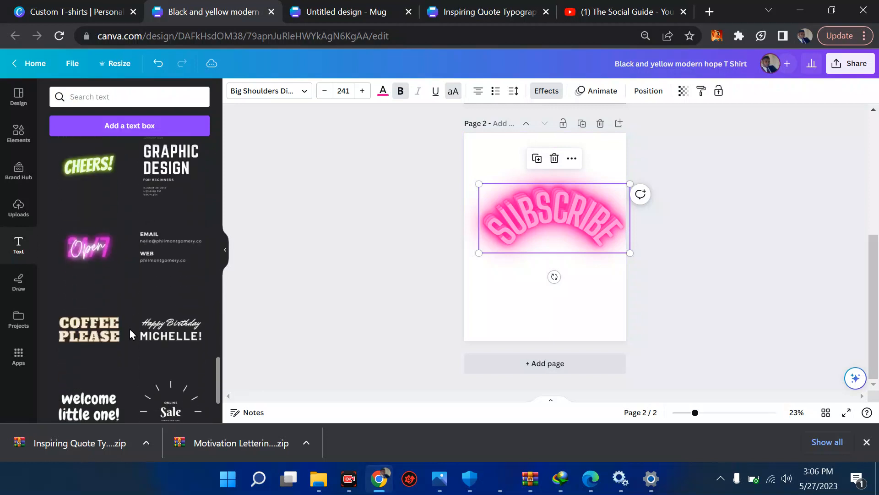
scroll(130, 329, down, 2)
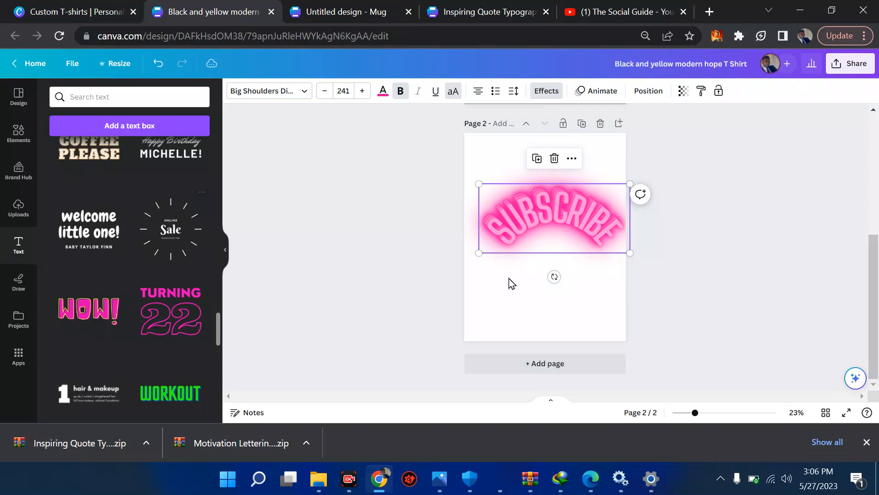
scroll(507, 179, up, 1)
scroll(507, 179, down, 1)
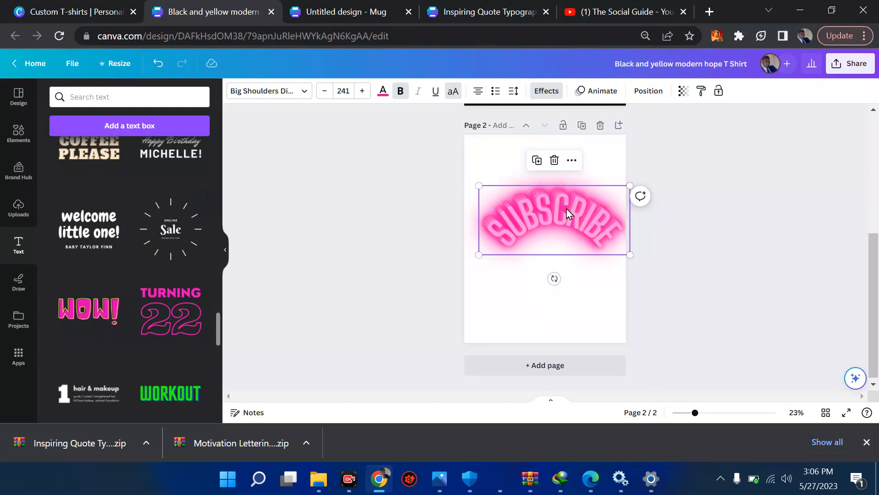
click(683, 95)
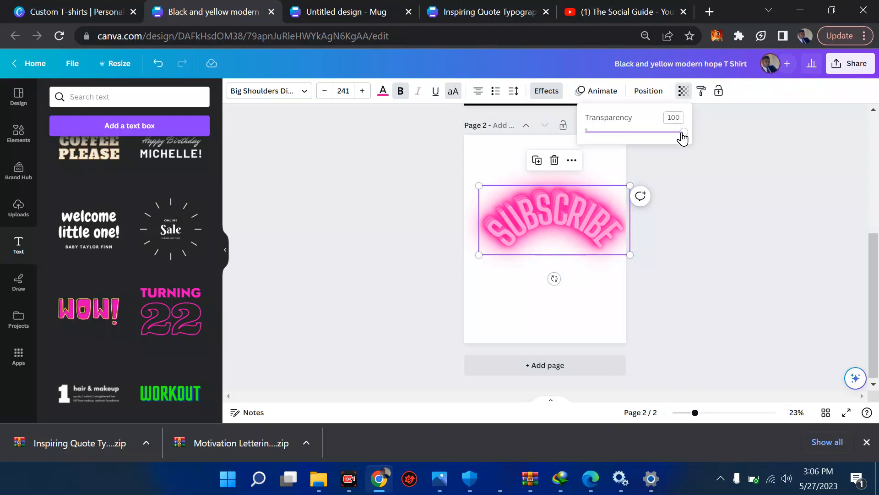
drag(682, 134, 706, 143)
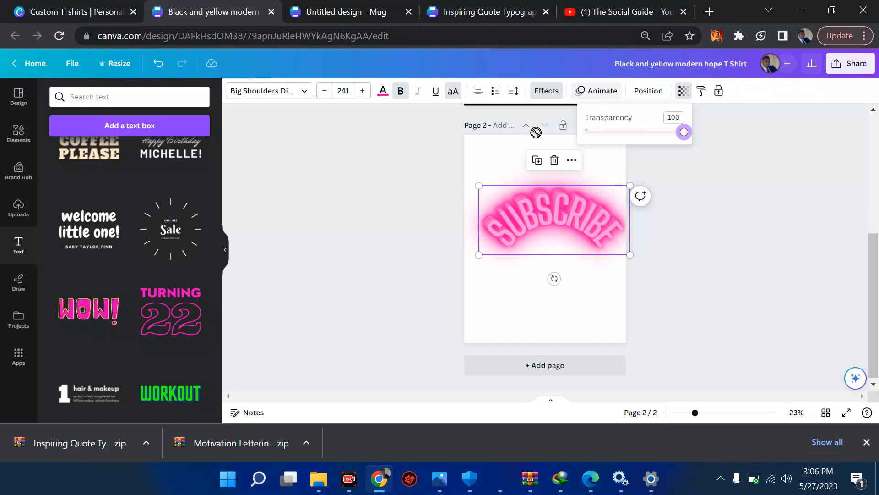
scroll(169, 191, up, 5)
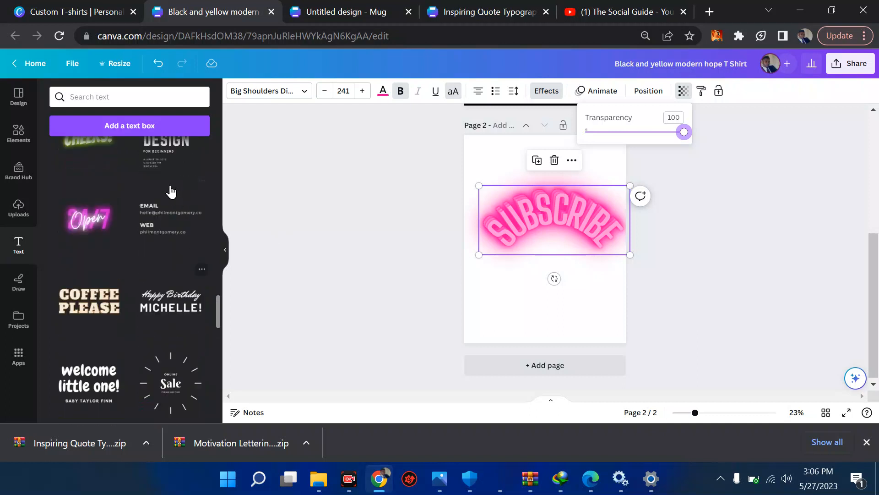
Place a copy of the curved text below "SUBSCRIBE", reword it as "MY CHANNEL" and shrink it to font size 167
click(536, 161)
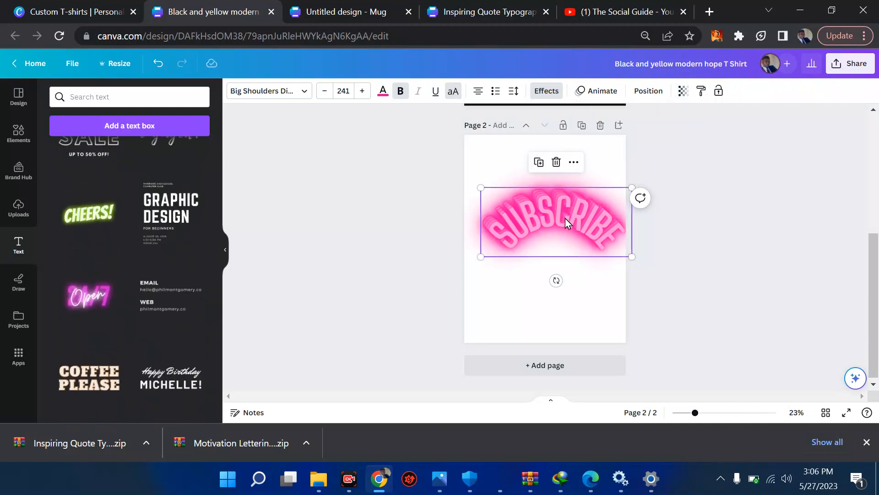
drag(565, 218, 556, 265)
double_click(518, 265)
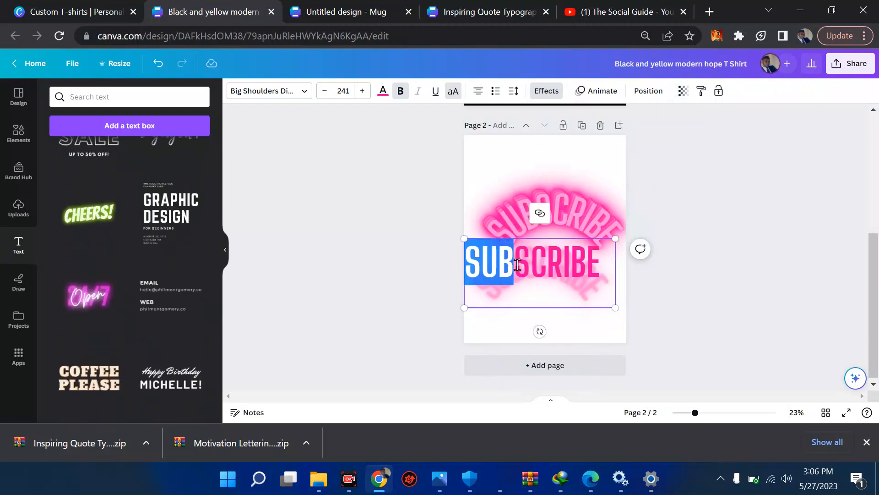
triple_click(517, 265)
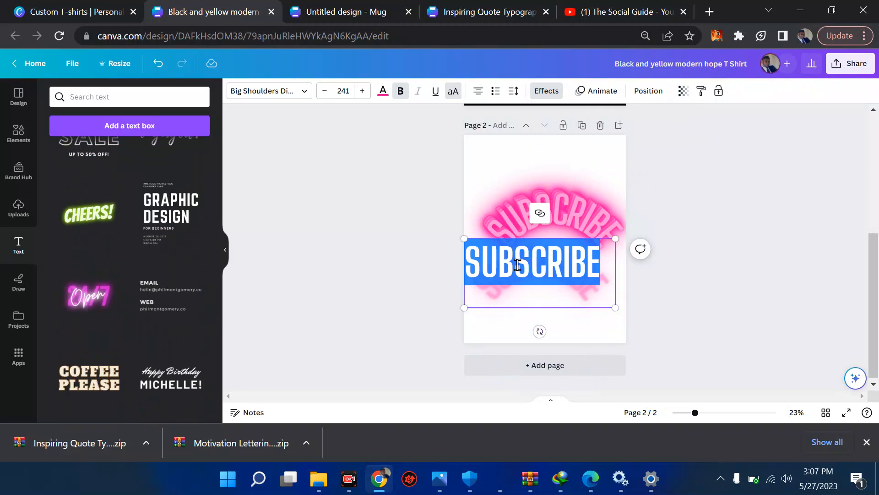
text(MY CHANNL)
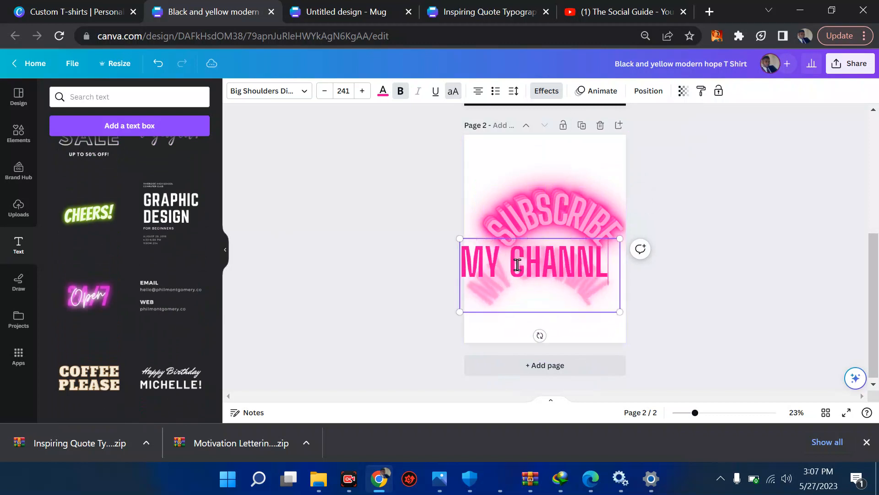
key(BackSpace)
text(EL)
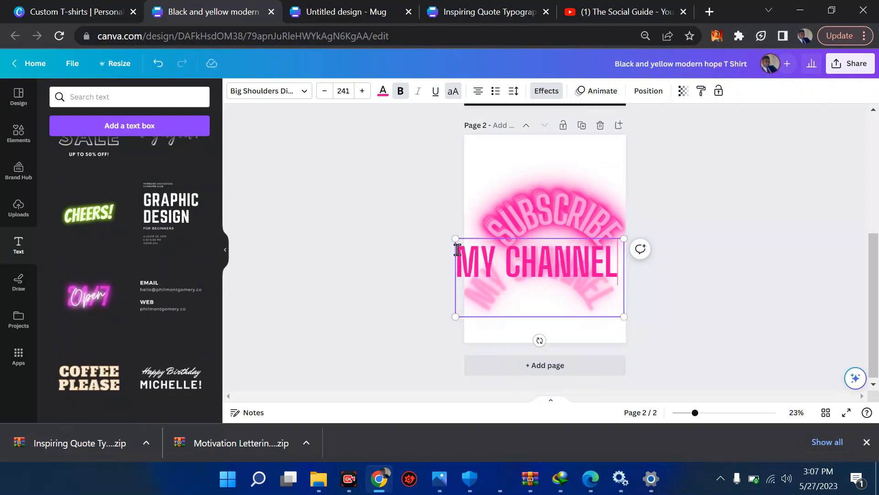
drag(455, 239, 539, 267)
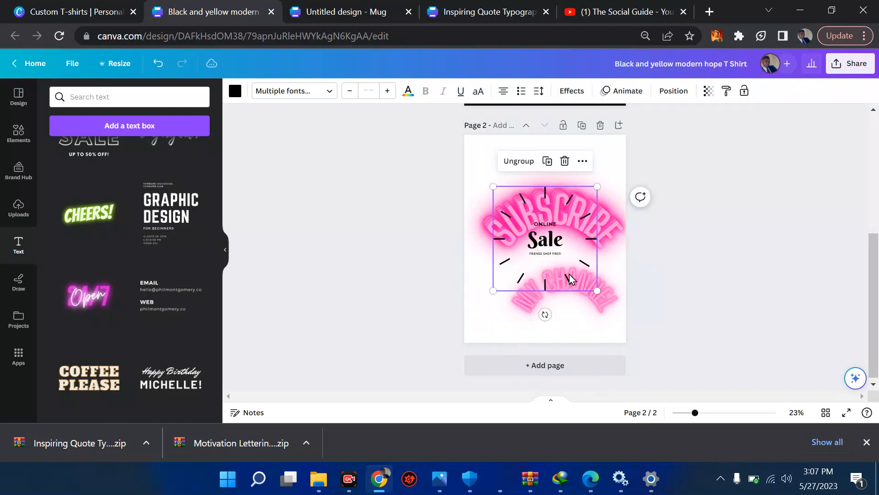
Move one "Online Sale" text group up to the upper edge of page 2, above "SUBSCRIBE"
click(530, 303)
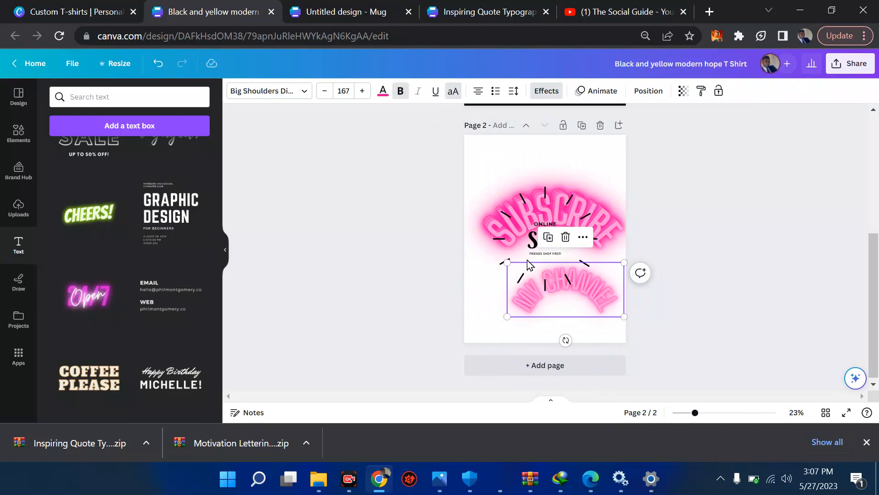
drag(532, 233, 520, 156)
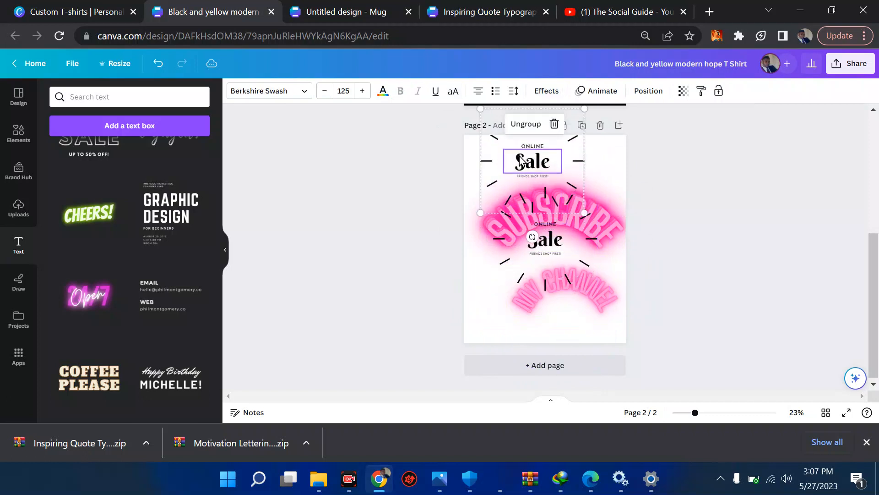
Delete both "Online Sale" text groups from page 2, leaving only the curved "SUBSCRIBE" and "MY CHANNEL" texts
key(Delete)
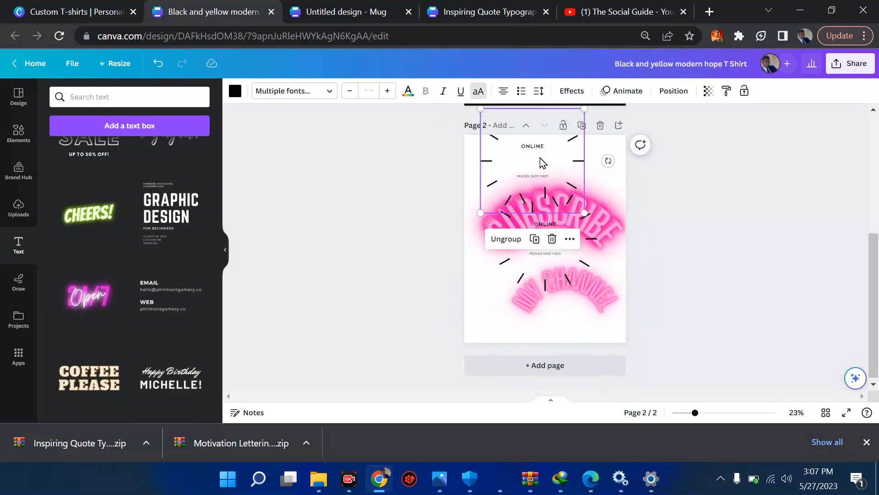
key(ctrl+z)
key(Delete)
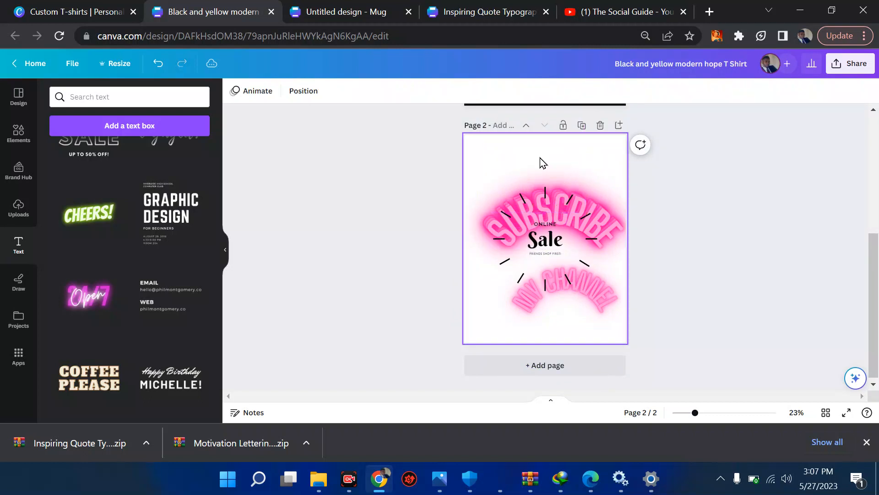
click(549, 238)
click(549, 239)
key(Delete)
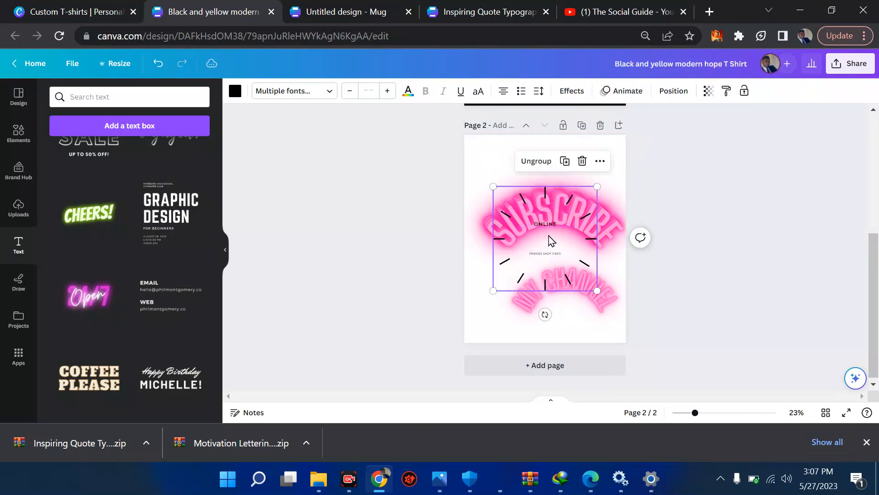
click(546, 225)
key(Delete)
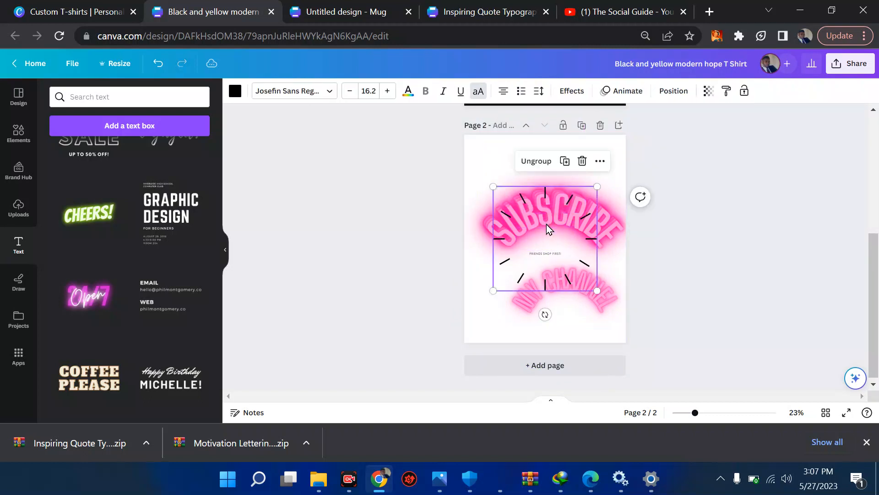
drag(542, 194, 548, 220)
key(Delete)
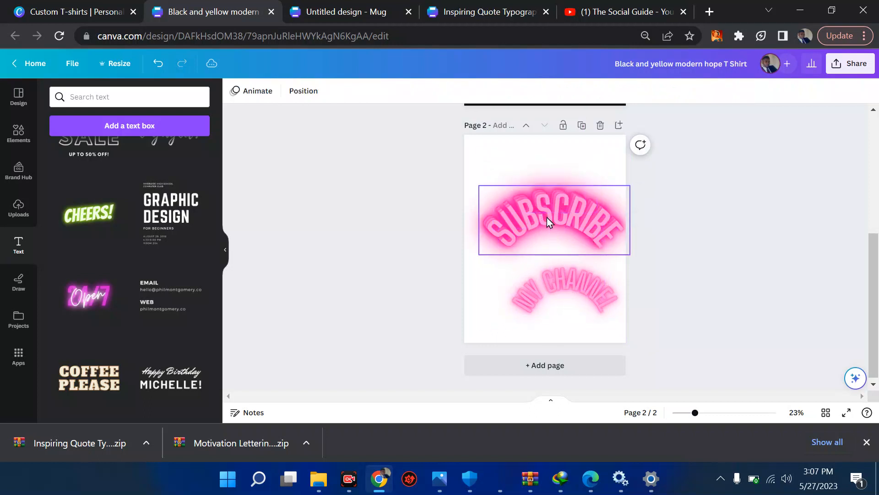
Center the "MY CHANNEL" text beneath "SUBSCRIBE" and check its transparency setting
drag(560, 271, 543, 269)
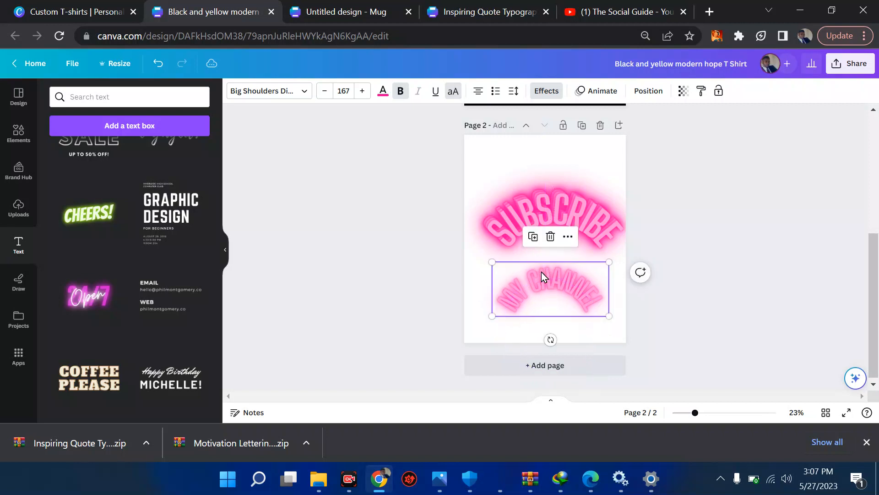
click(541, 271)
click(683, 92)
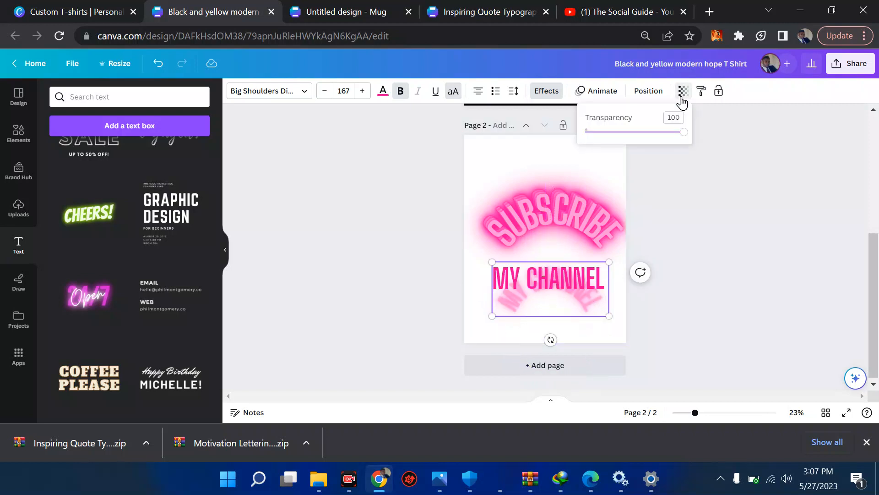
click(682, 91)
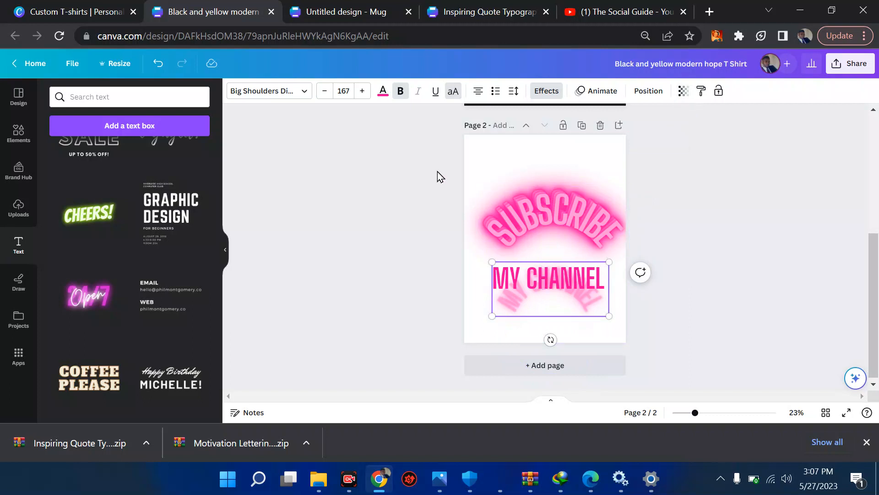
Try to recolor the "MY CHANNEL" text red
click(383, 93)
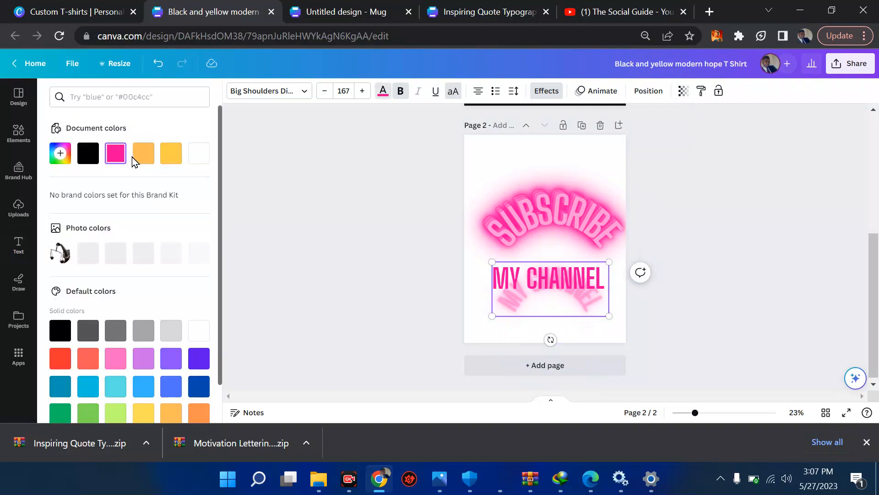
click(60, 363)
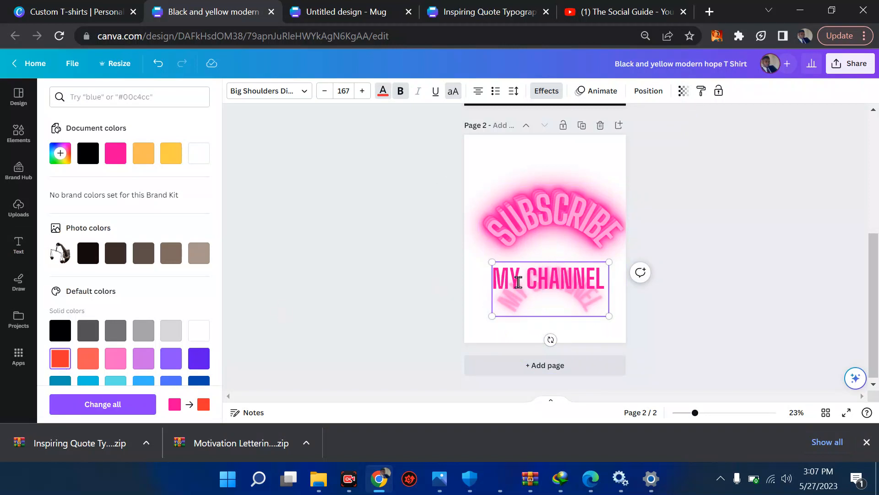
click(506, 151)
Recolor the "MY CHANNEL" text black (#000000)
click(545, 279)
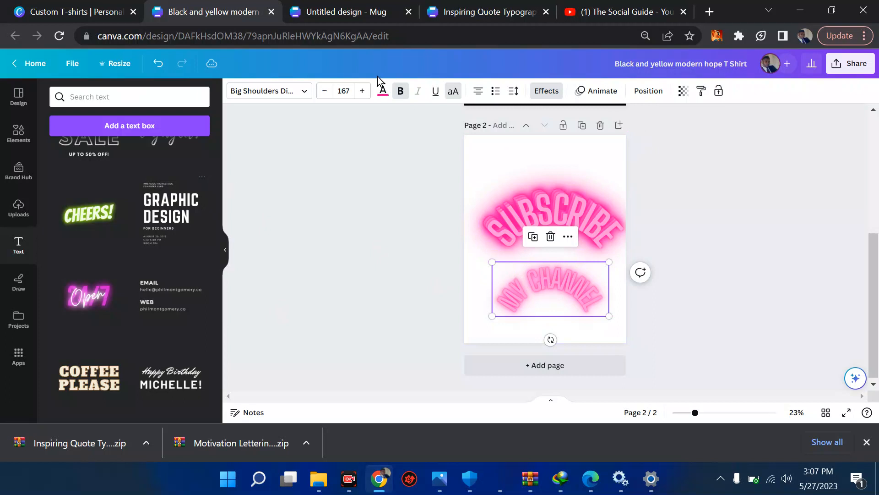
click(383, 91)
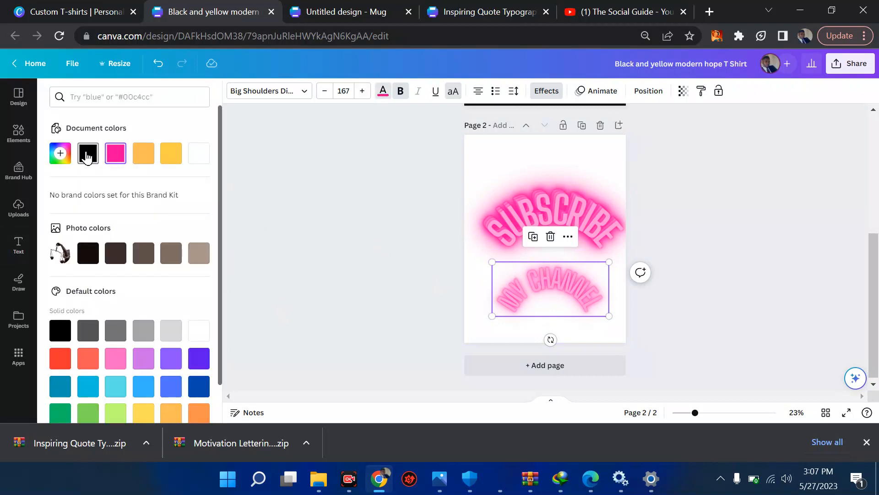
click(88, 153)
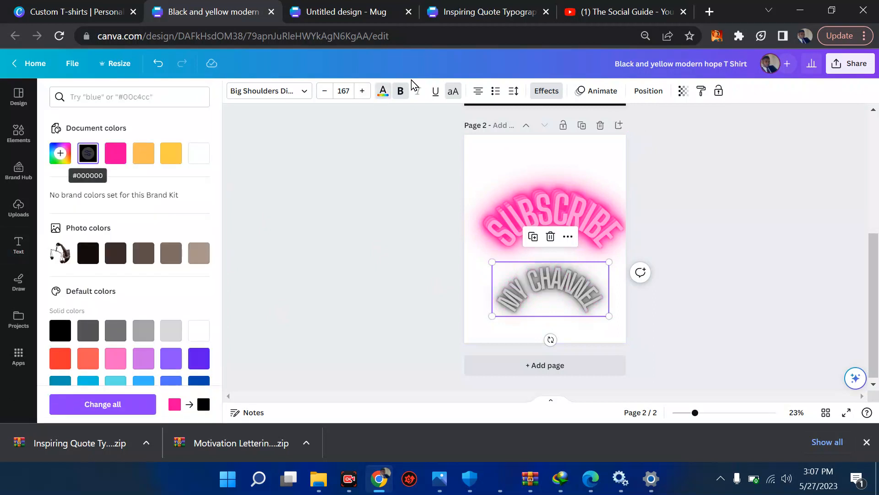
Set the curve of the "MY CHANNEL" text to -100 and reapply the Neon effect at intensity 50
click(547, 91)
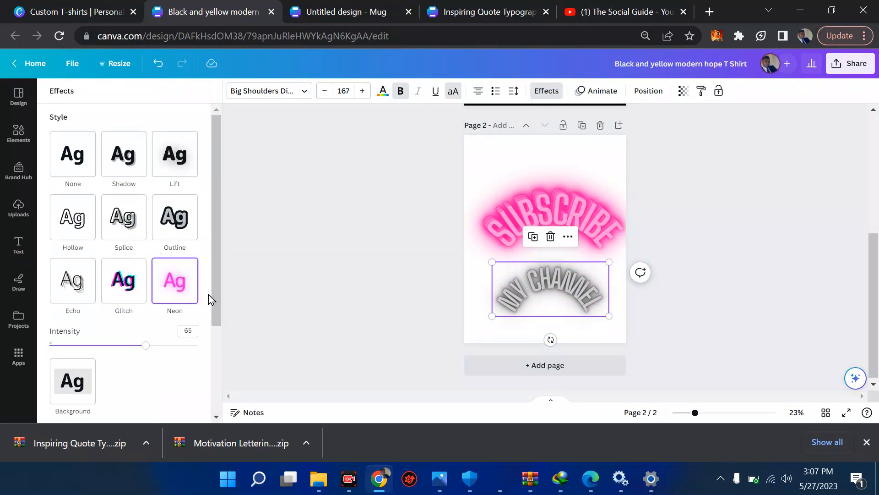
drag(215, 326, 218, 396)
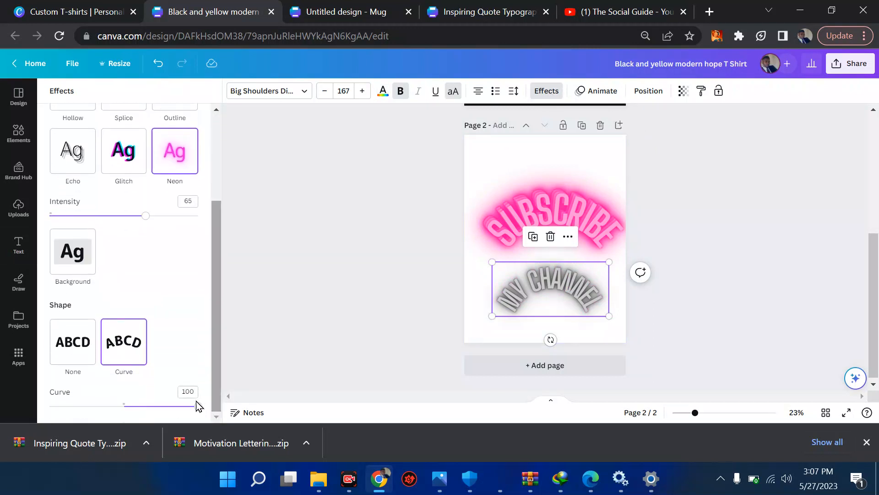
drag(122, 407, 14, 403)
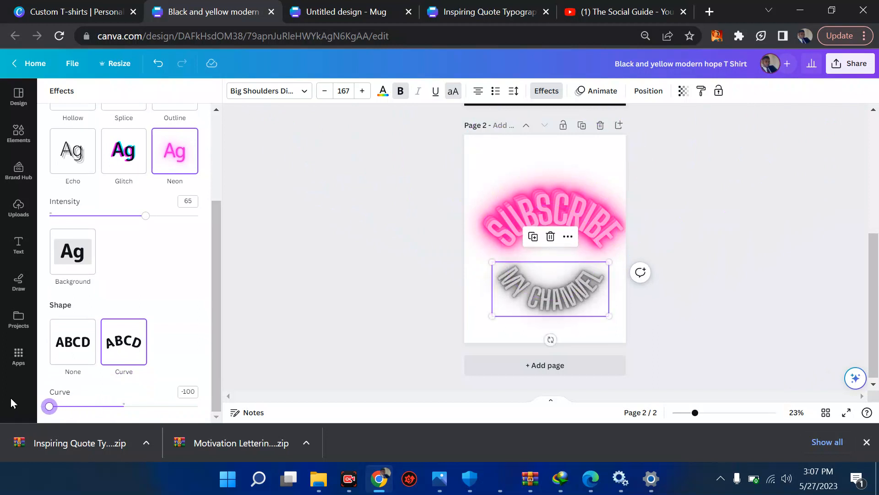
click(182, 159)
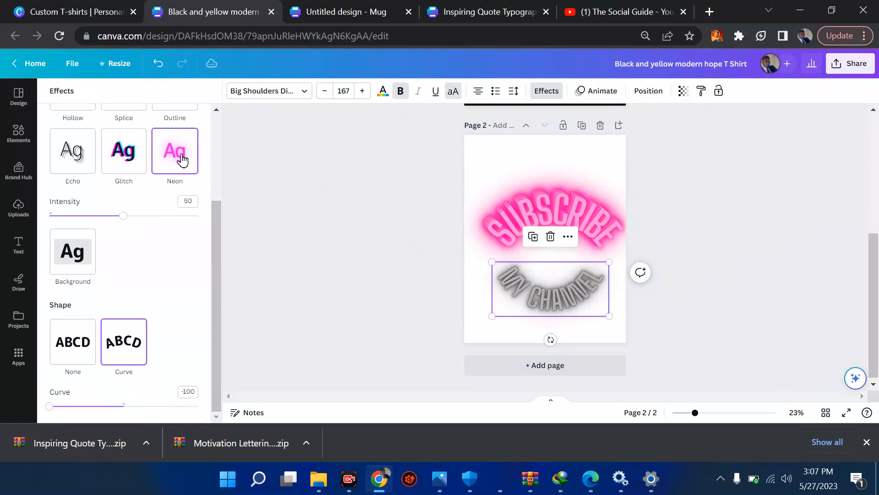
click(713, 249)
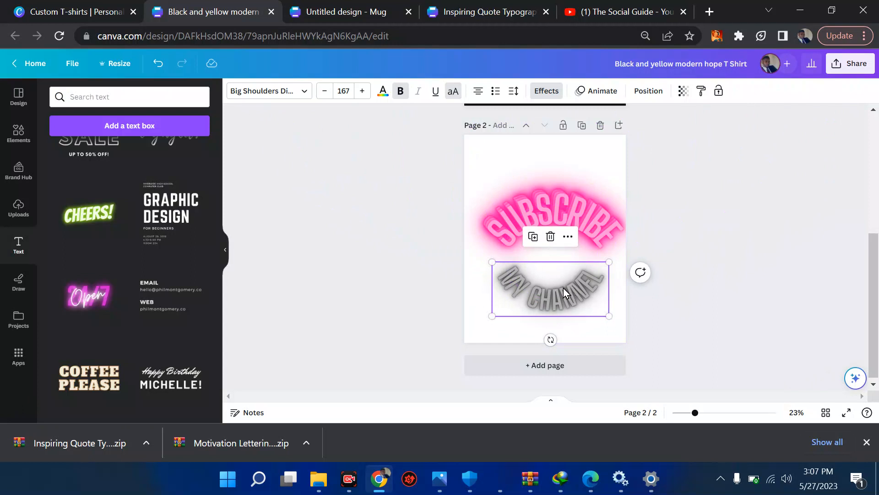
Move "SUBSCRIBE" higher on page 2 and place "MY CHANNEL" centered below it, leaving a gap between the two texts
drag(563, 288, 558, 280)
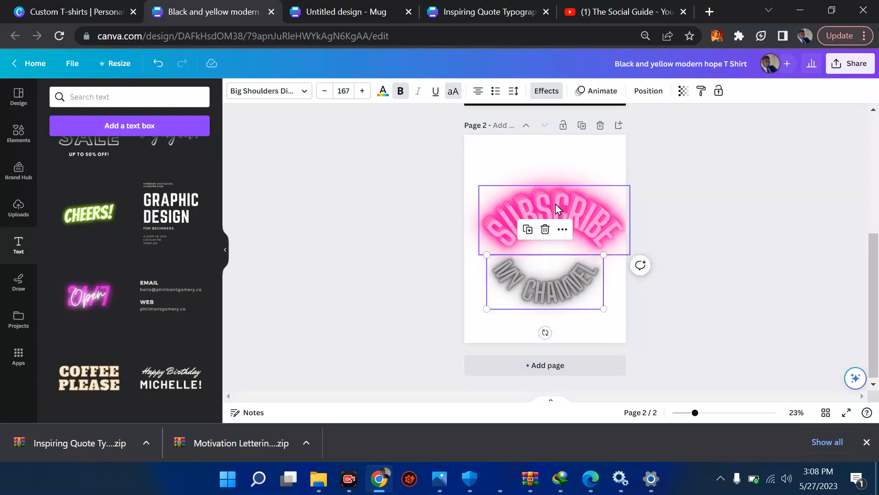
drag(452, 171, 651, 221)
drag(581, 202, 578, 184)
mouse_move(558, 286)
mouse_down()
mouse_move(553, 281)
mouse_move(558, 287)
mouse_up()
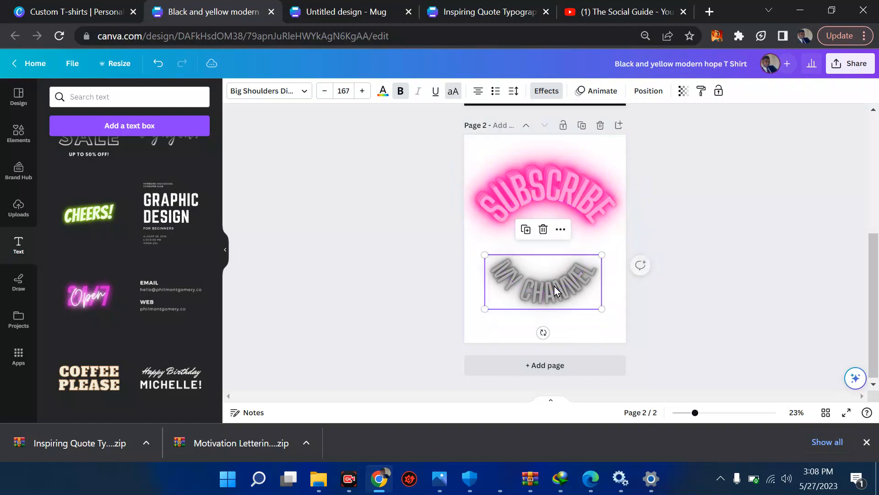
Search the elements for "youtube", add the red play-button logo and shrink it to fit between "SUBSCRIBE" and "MY CHANNEL"
click(16, 138)
click(117, 93)
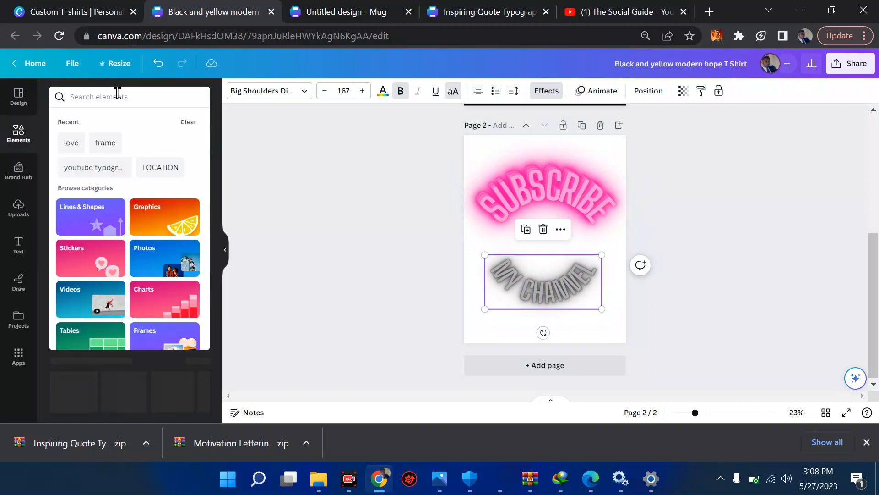
text(youtube)
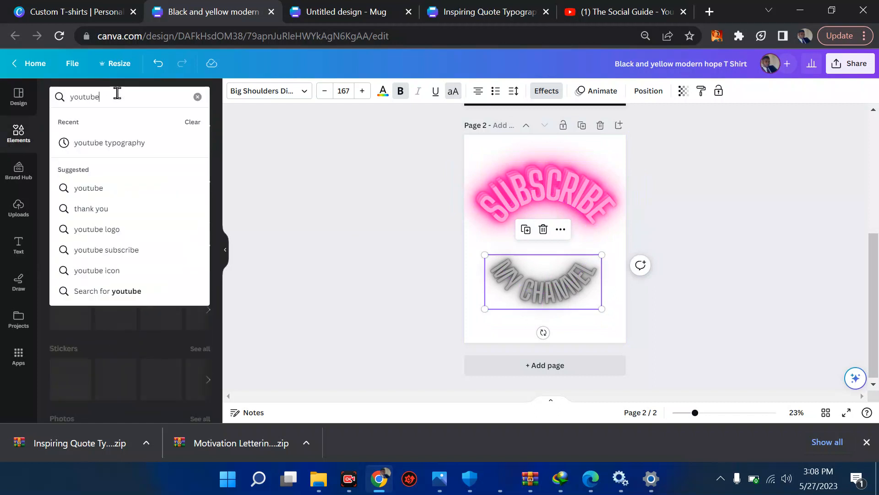
key(Return)
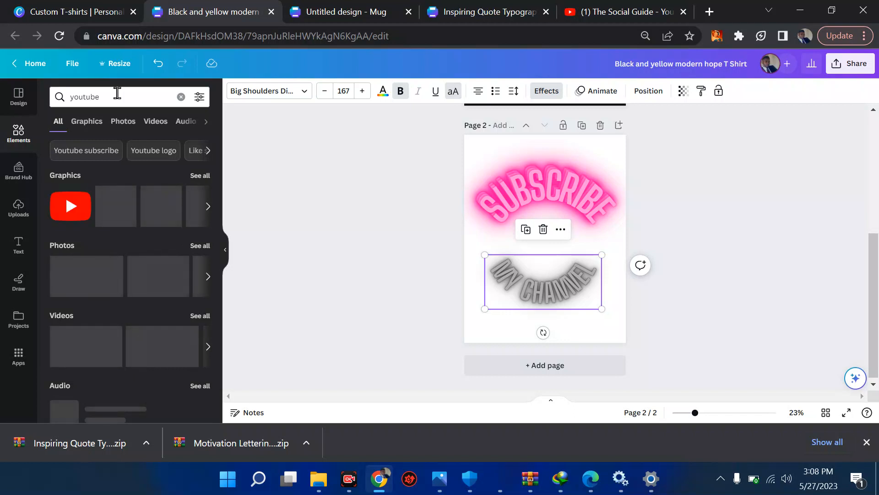
click(73, 208)
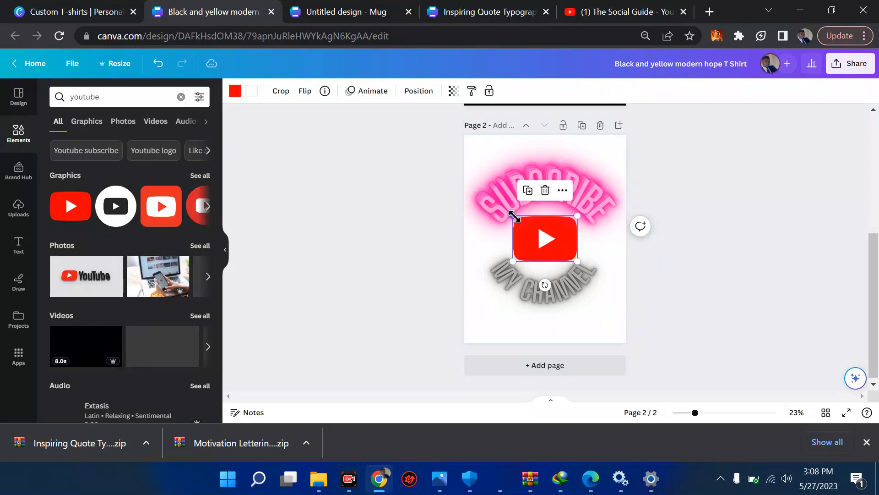
drag(513, 214, 527, 227)
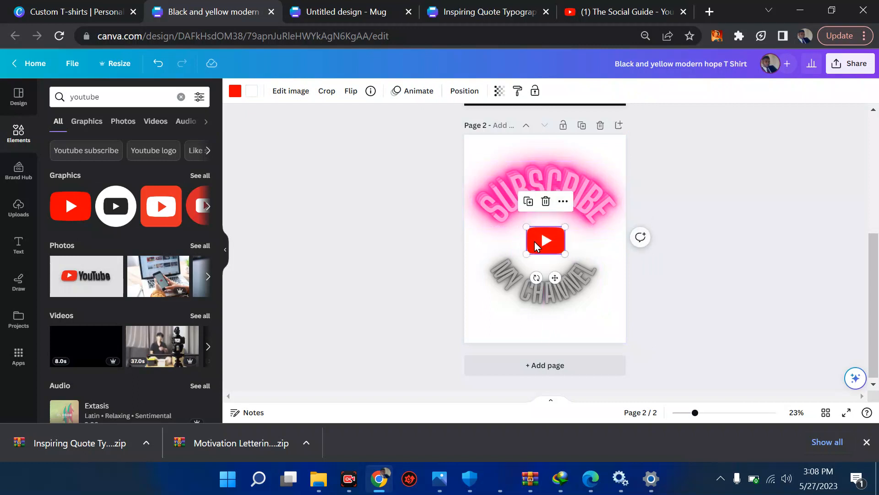
Move the "MY CHANNEL" text slightly up so it sits closer beneath the YouTube logo
click(13, 215)
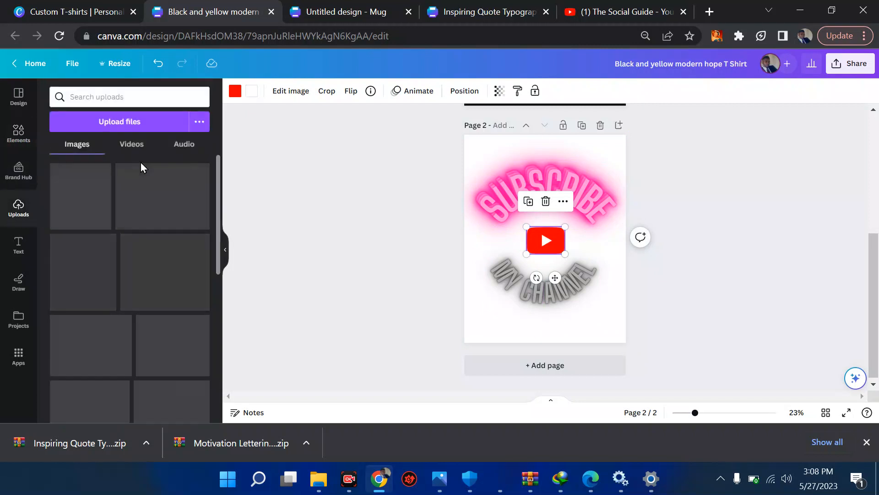
click(19, 134)
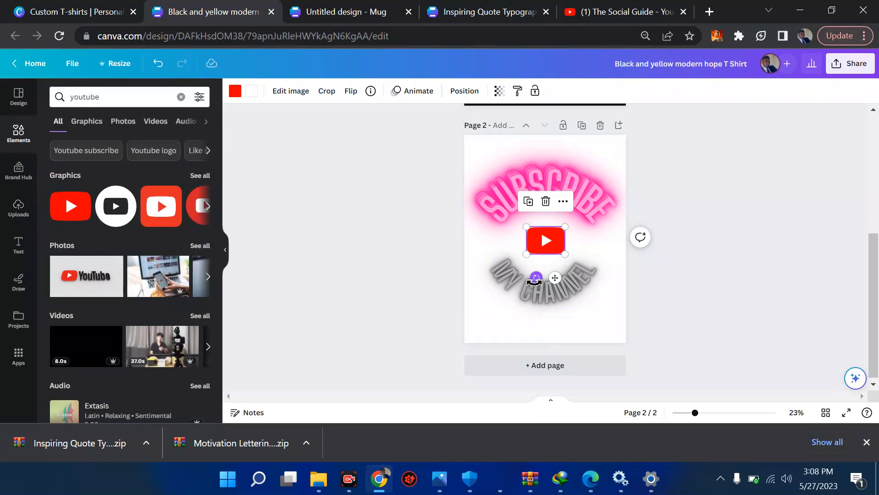
drag(524, 284, 527, 278)
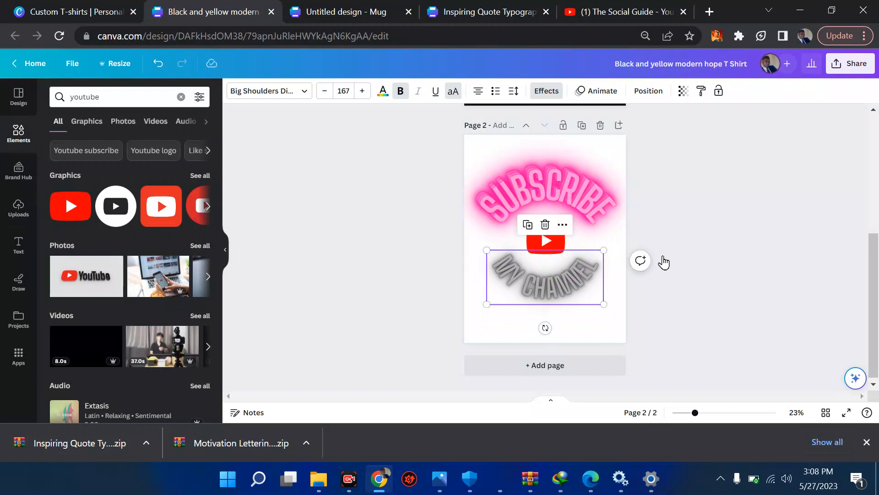
click(724, 242)
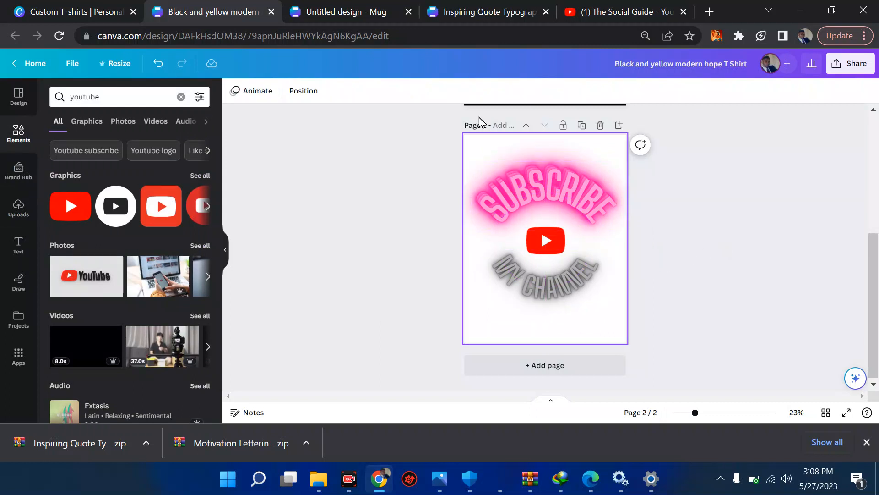
Download all pages of the design as PNG without a transparent background, and return to the Custom T-shirts template page
scroll(496, 172, up, 5)
scroll(559, 167, down, 1)
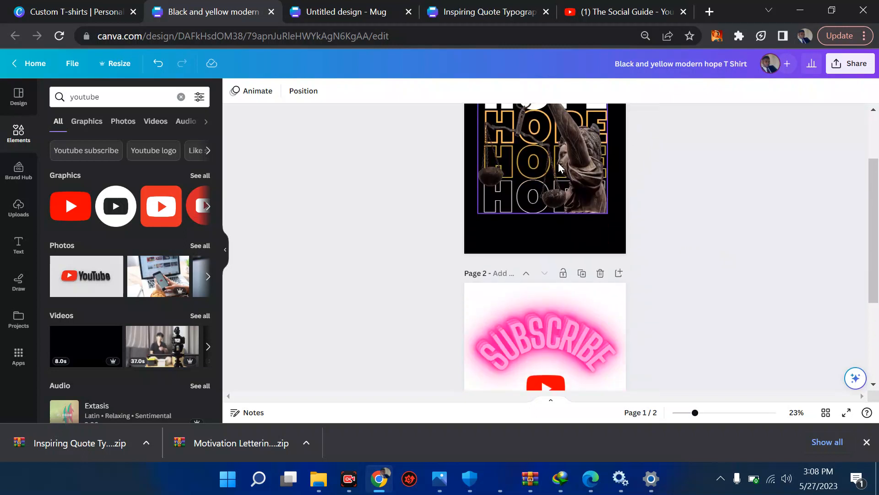
click(836, 69)
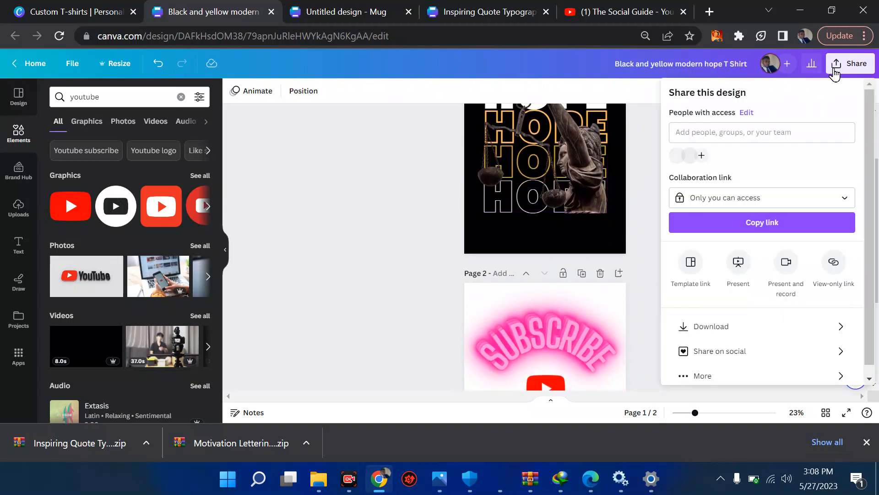
click(727, 325)
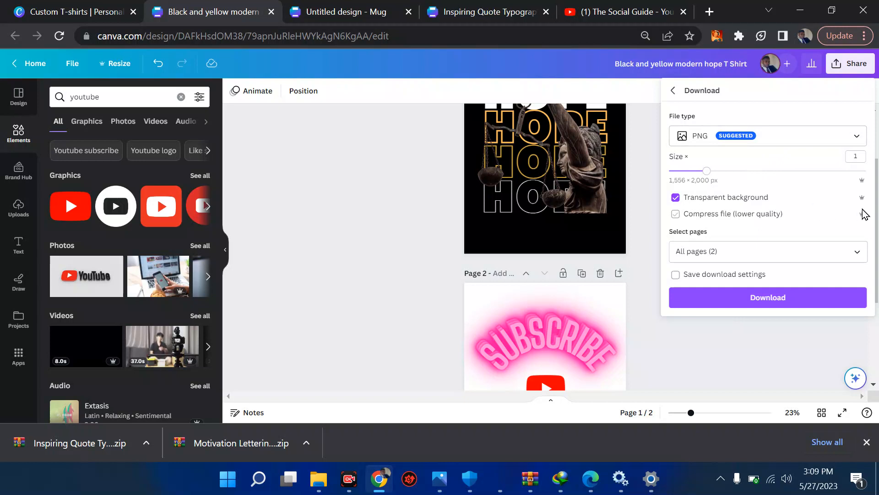
click(675, 198)
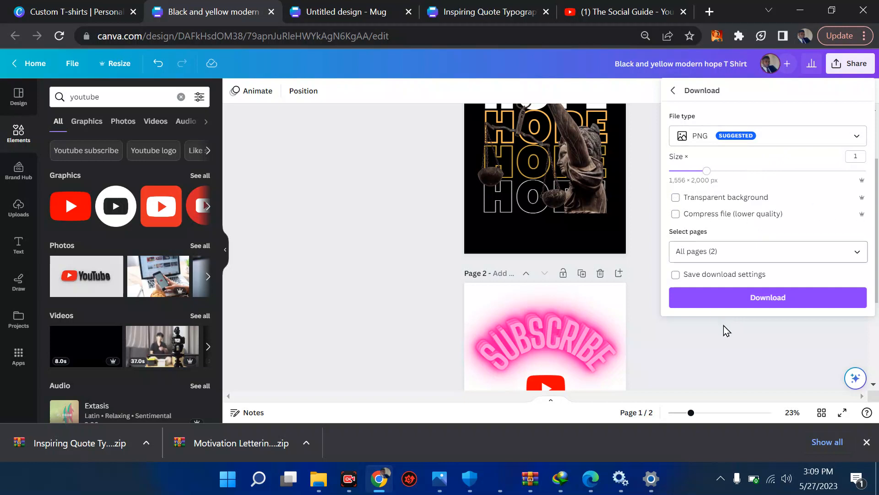
click(732, 302)
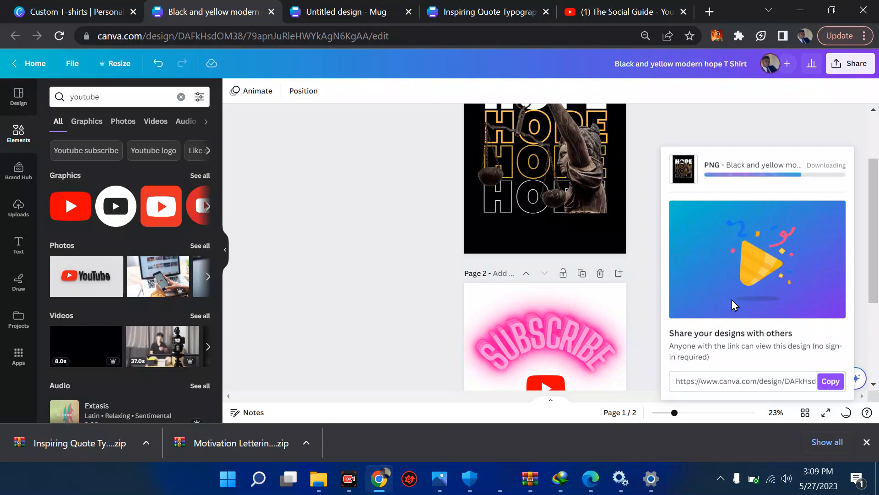
click(107, 7)
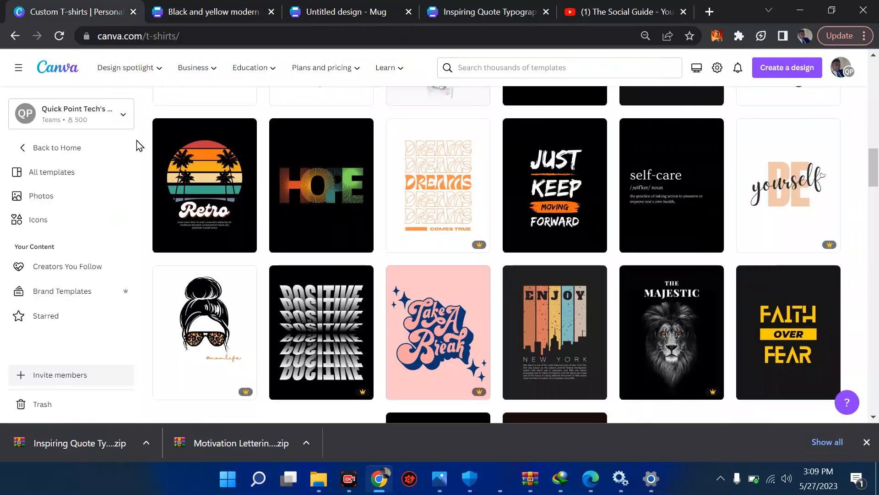
Return to the Canva home page and open Smartmockups from the apps section
click(52, 147)
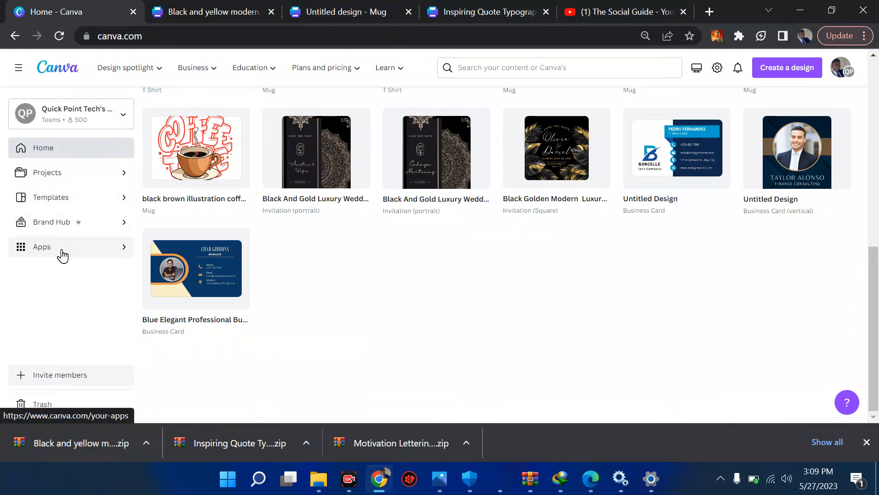
click(61, 252)
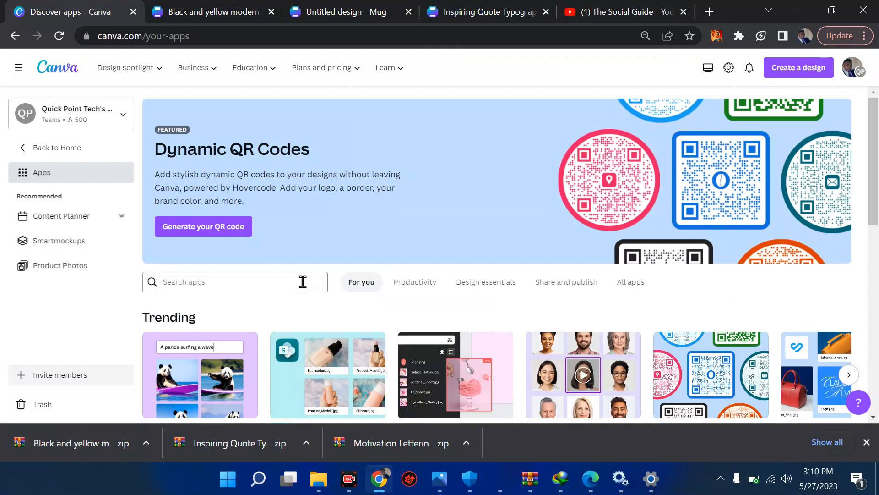
click(49, 177)
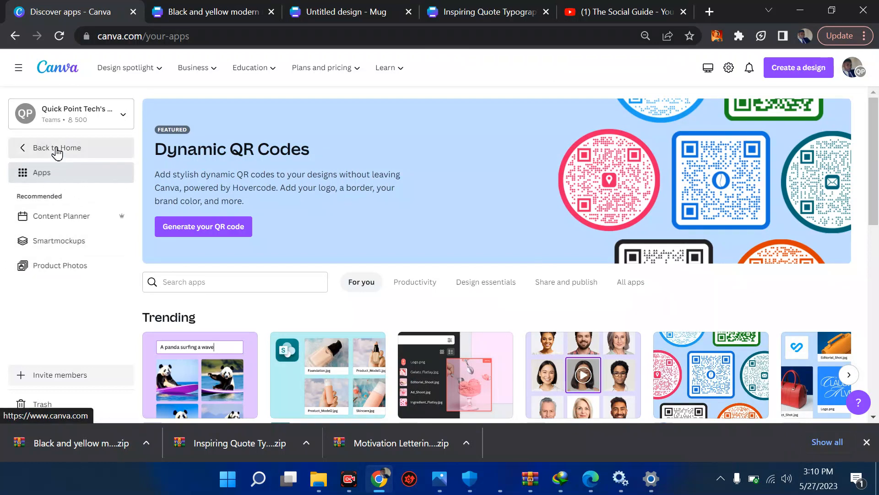
click(55, 150)
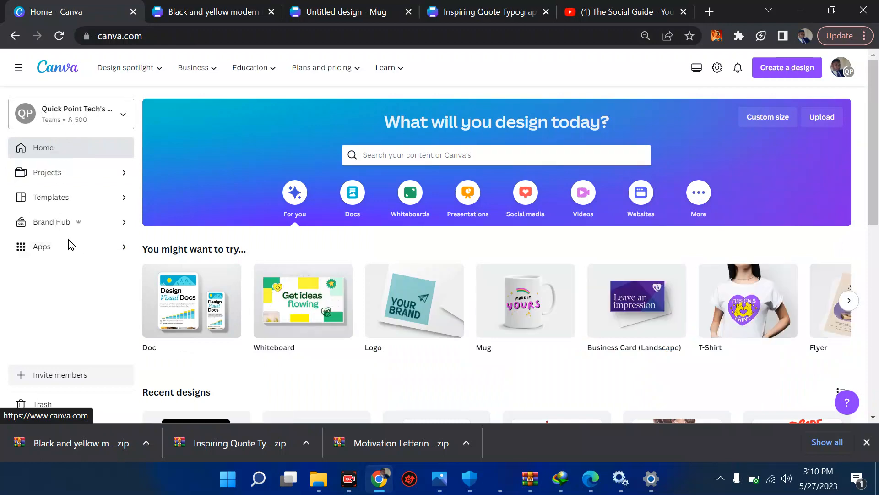
click(68, 252)
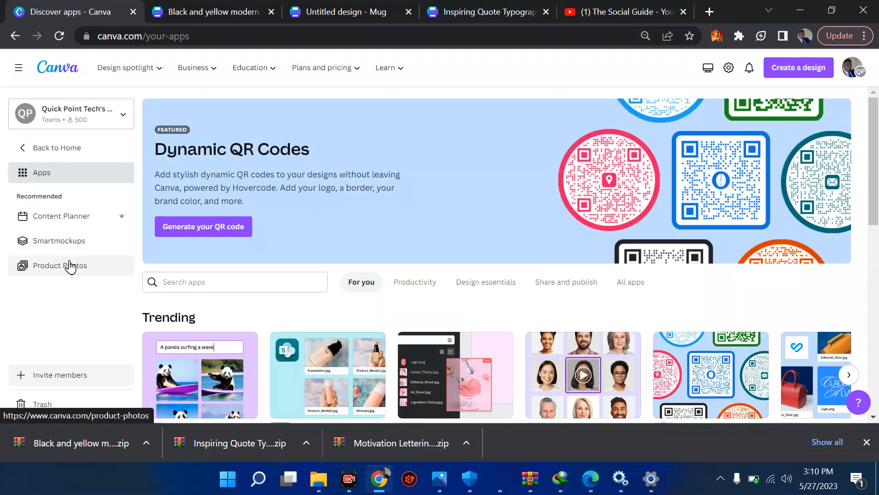
click(68, 246)
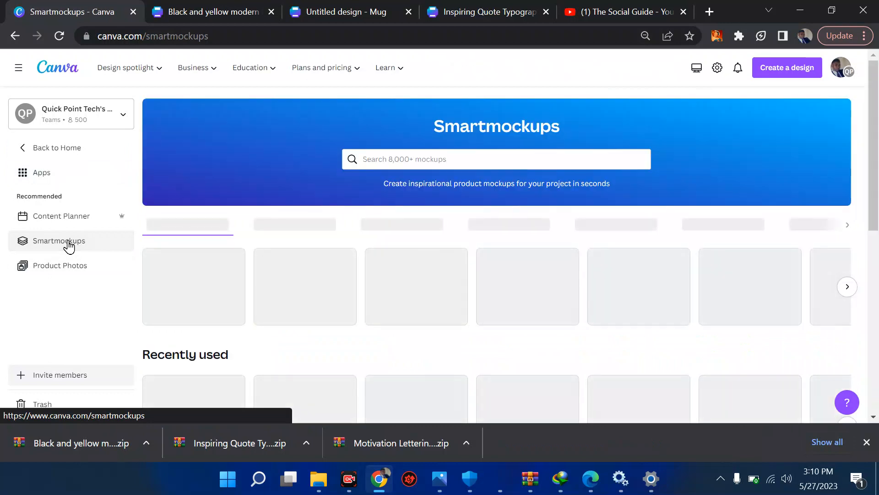
Open the T-shirts mockup collection from the suggested Smartmockups searches
click(465, 157)
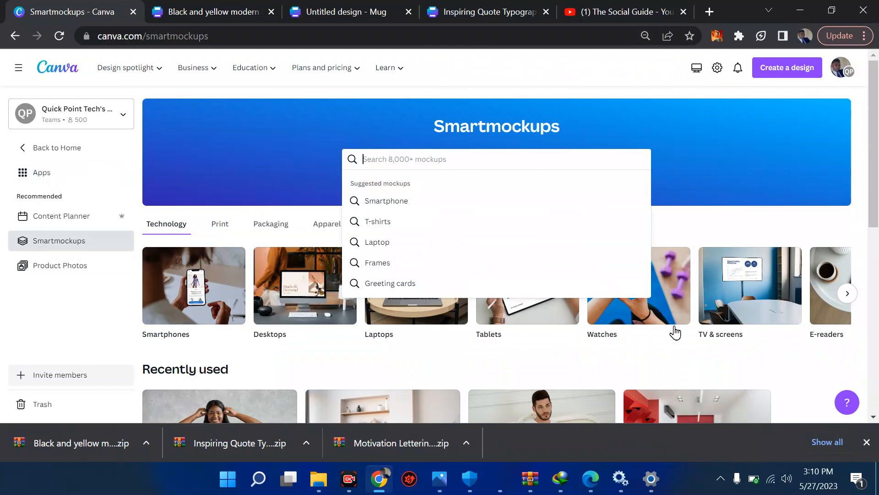
scroll(680, 330, down, 2)
scroll(680, 329, down, 2)
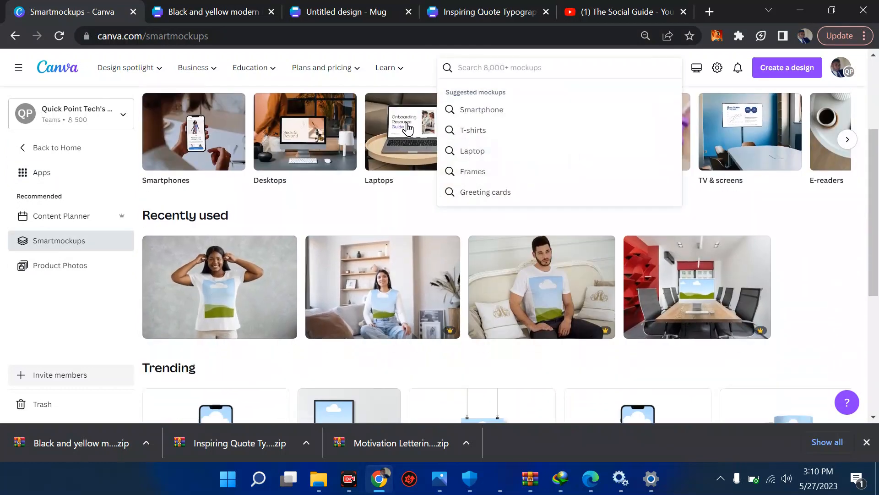
scroll(394, 262, up, 2)
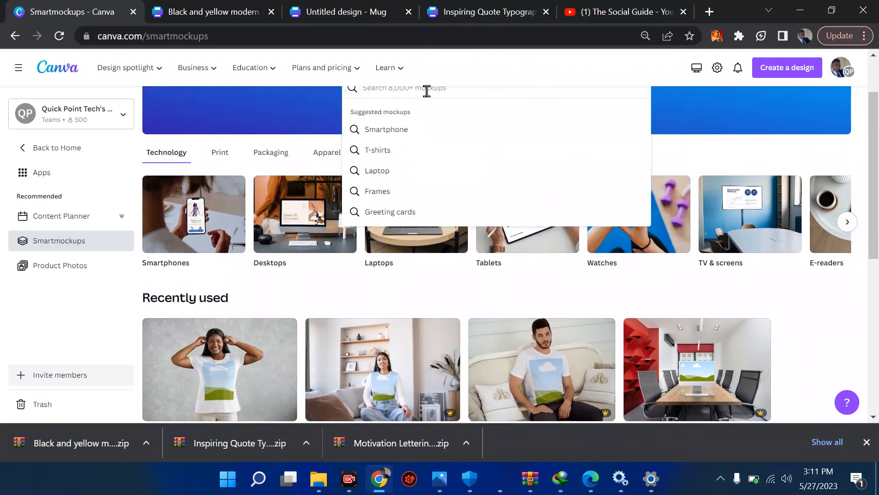
click(385, 150)
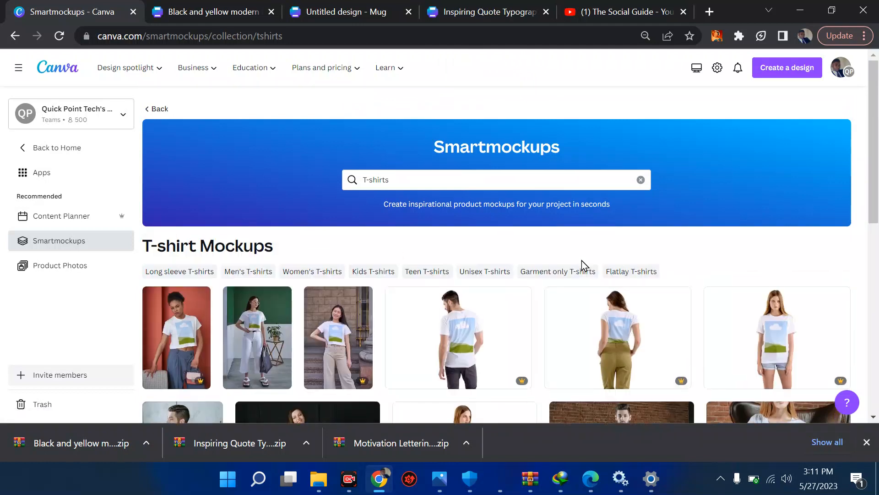
Examine the T-shirt mockup collection for a suitable photo to show the design on
scroll(440, 347, down, 5)
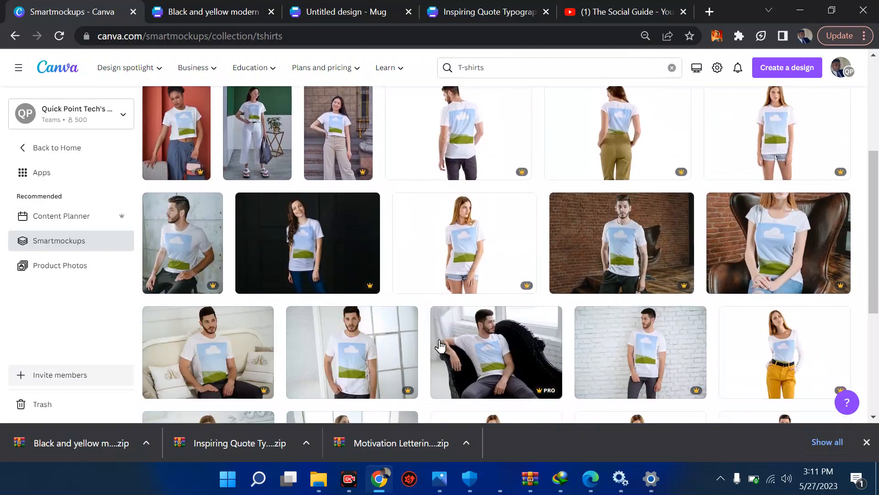
scroll(440, 346, down, 5)
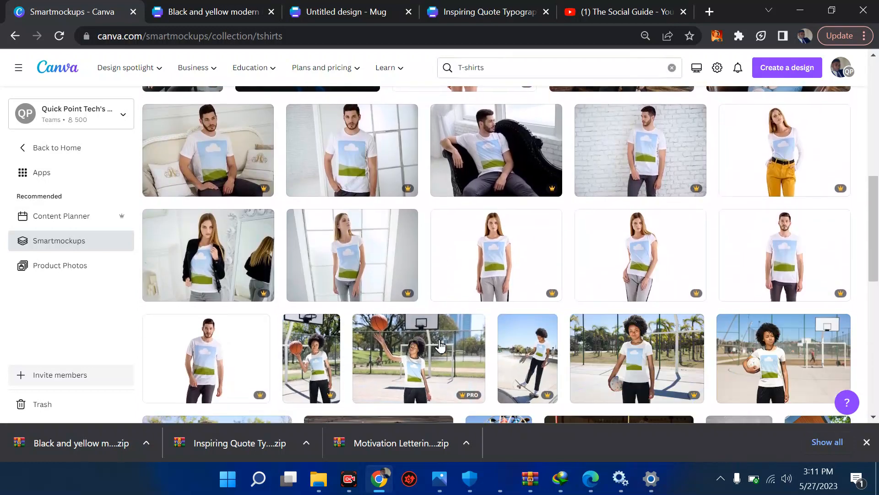
scroll(440, 347, down, 7)
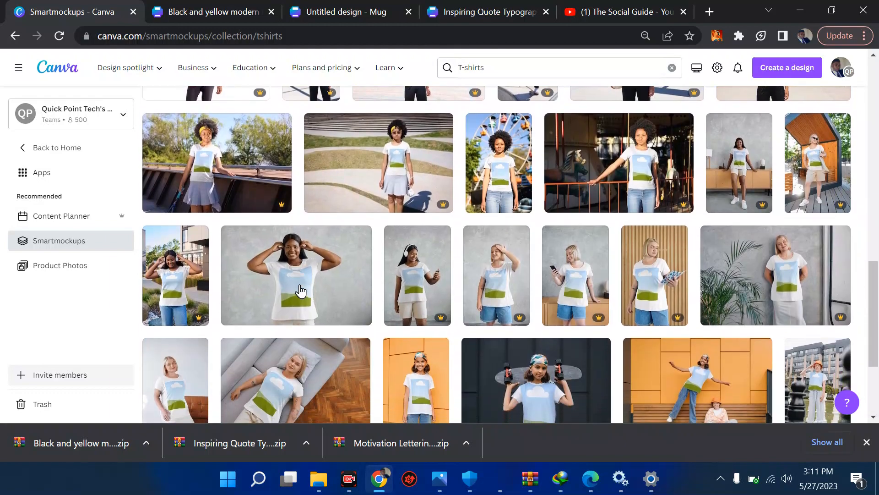
scroll(300, 291, down, 2)
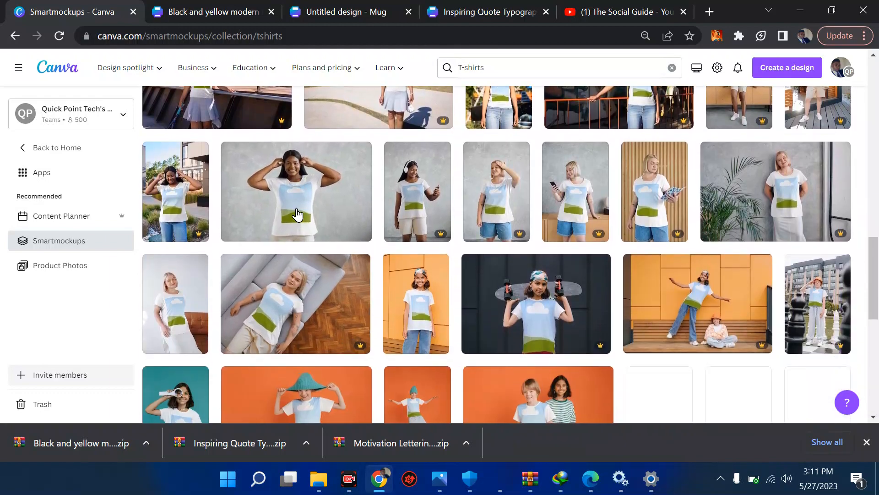
scroll(294, 200, down, 8)
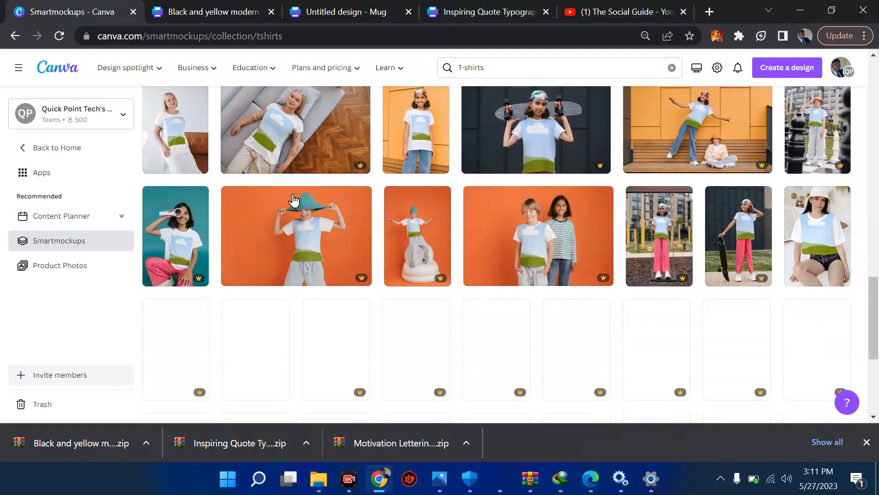
scroll(294, 197, down, 2)
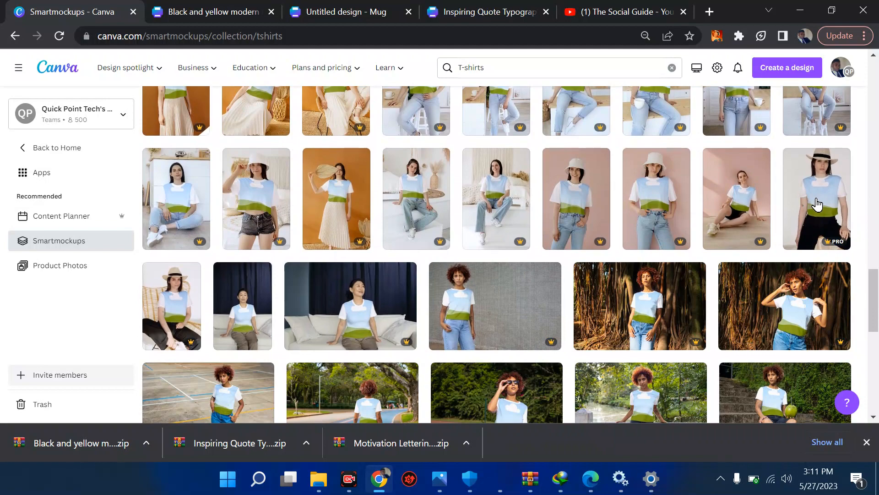
scroll(493, 199, up, 5)
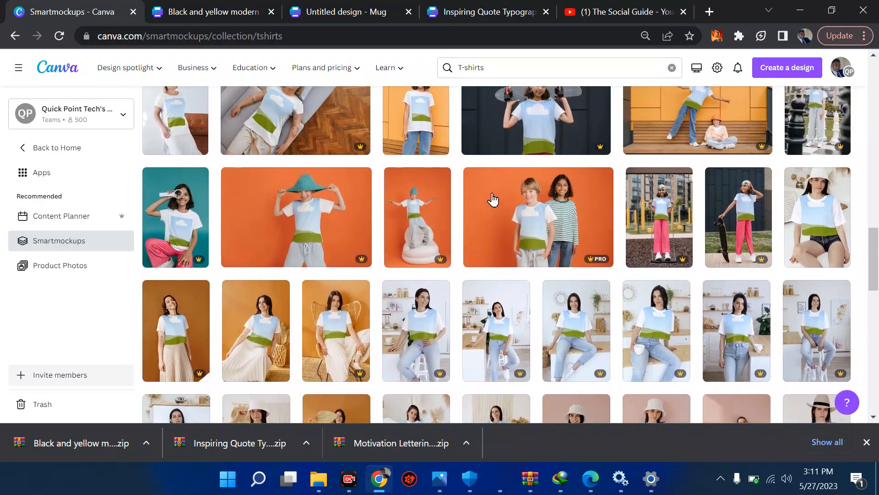
Replace the mockup search with "polo" and open the suggested Polo shirts collection
click(507, 66)
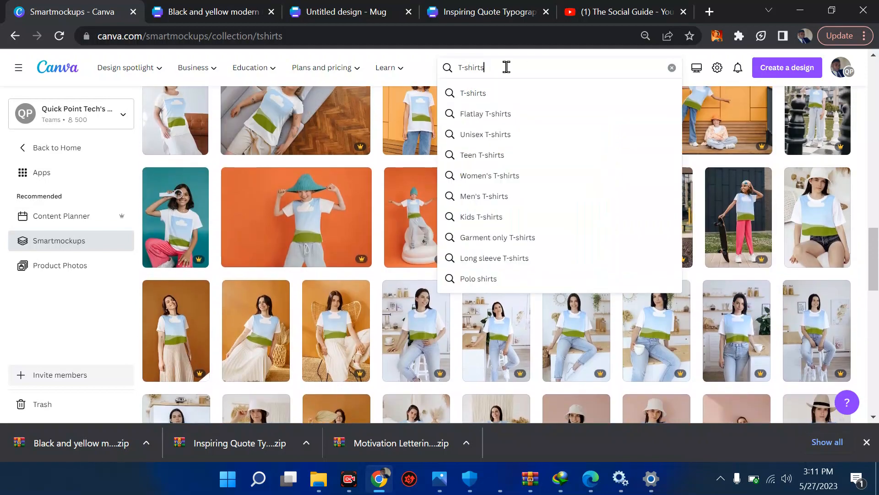
mouse_move(410, 79)
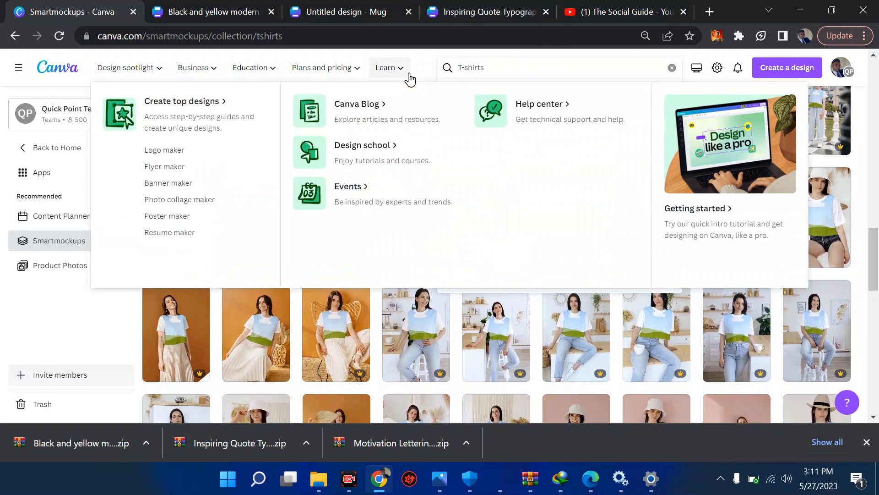
click(506, 59)
click(448, 71)
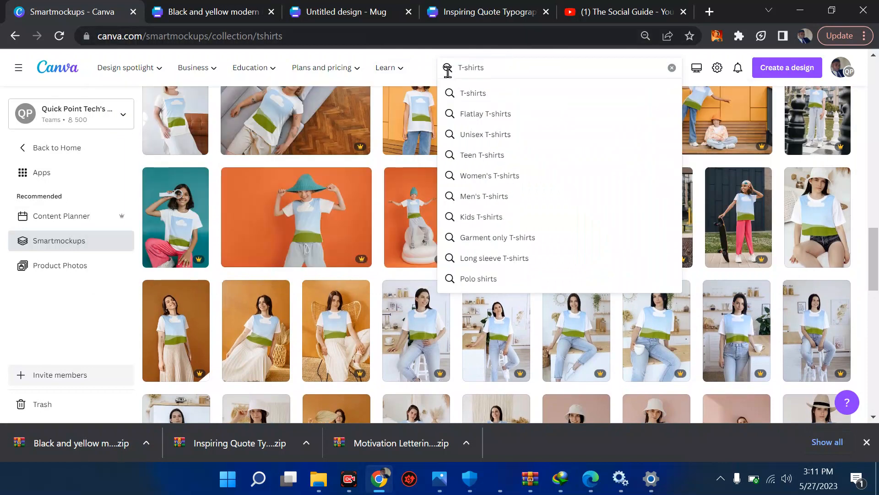
key(ctrl+a)
text(po)
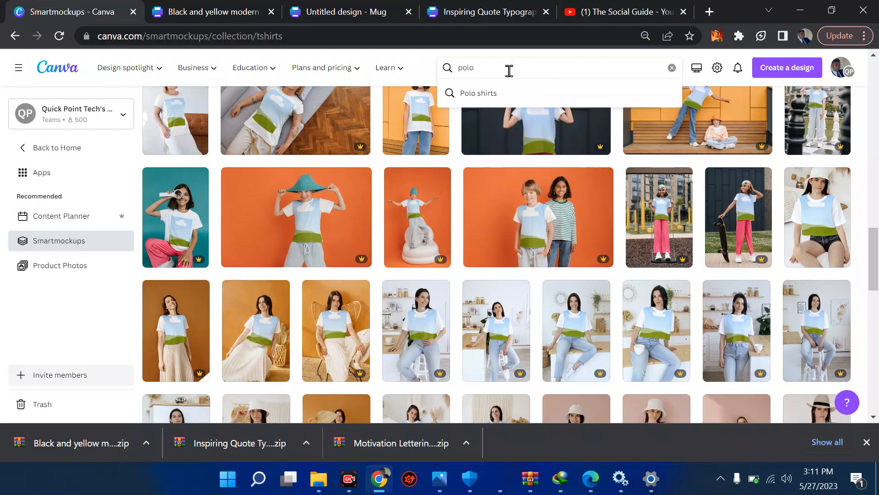
click(493, 95)
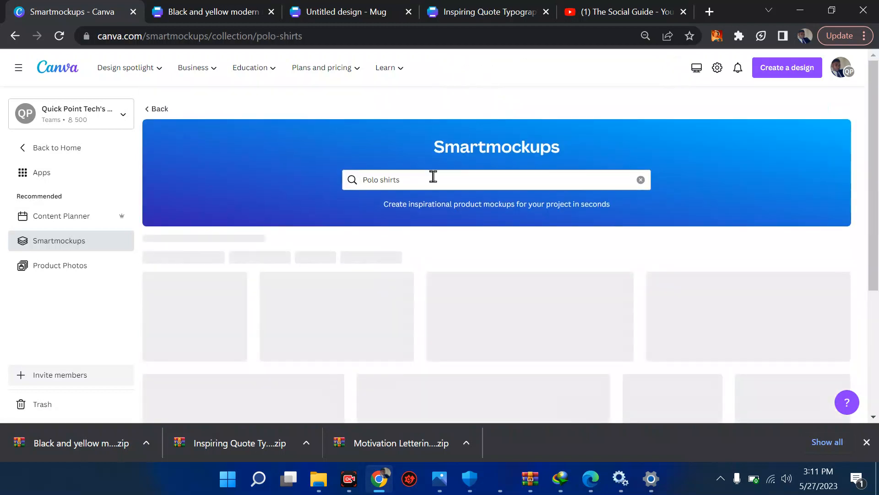
Browse the polo shirt mockups and open the one of the man standing in front of a dark green curtain
scroll(402, 238, down, 1)
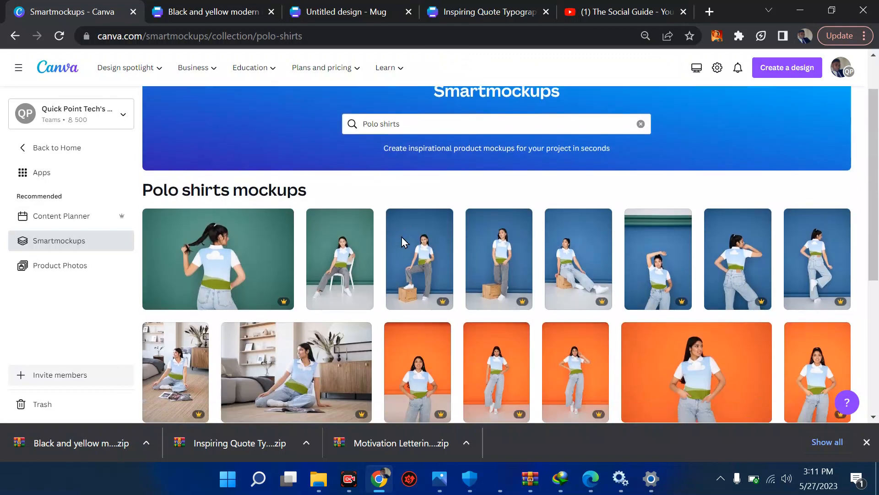
scroll(402, 238, down, 1)
scroll(402, 241, down, 4)
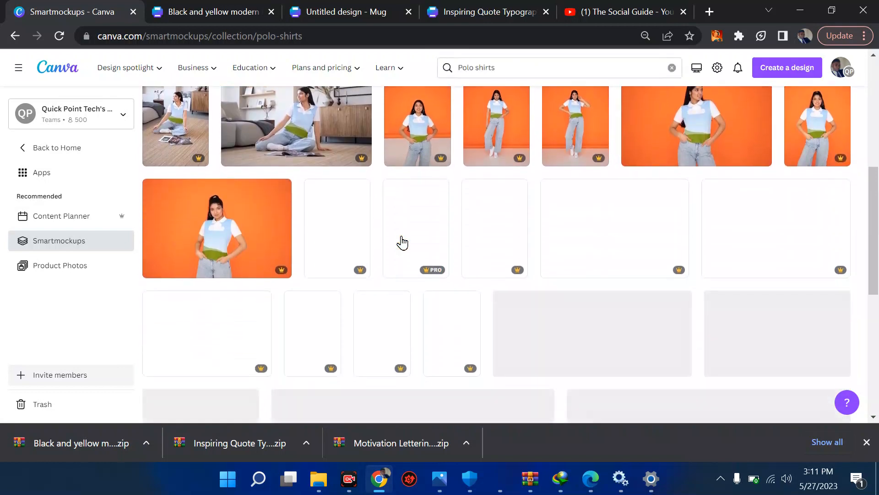
scroll(402, 243, down, 3)
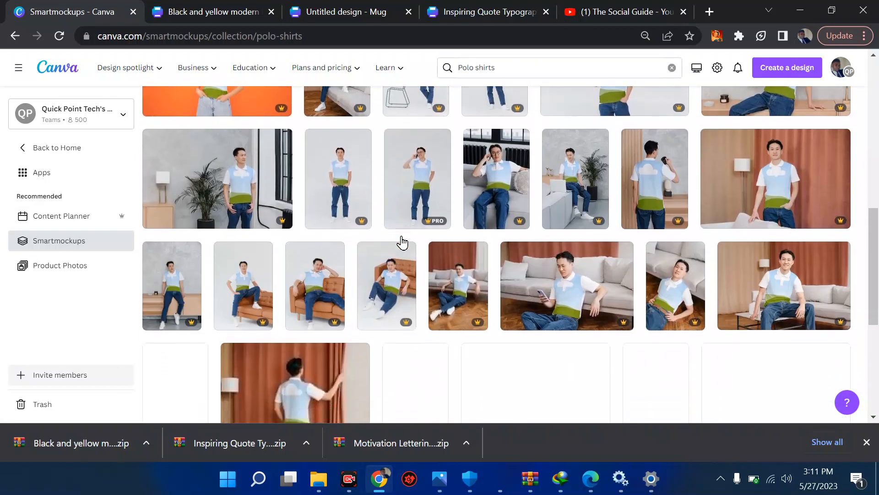
scroll(402, 241, down, 3)
scroll(402, 242, down, 1)
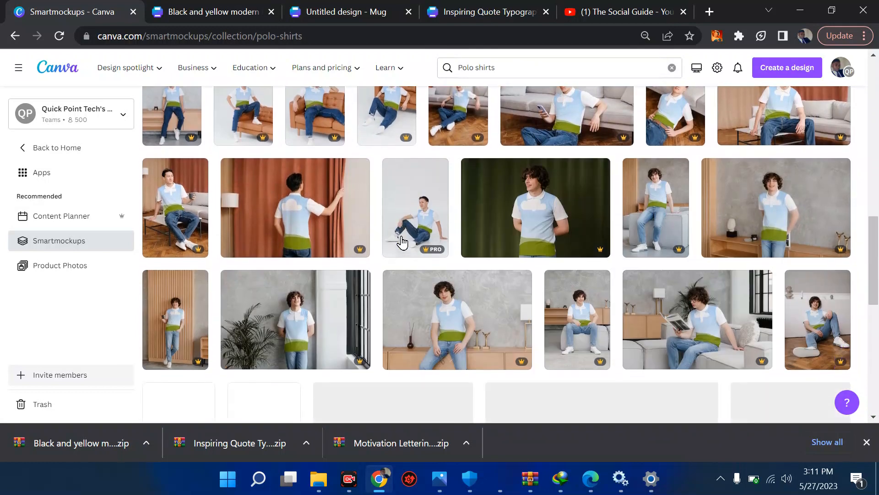
click(539, 230)
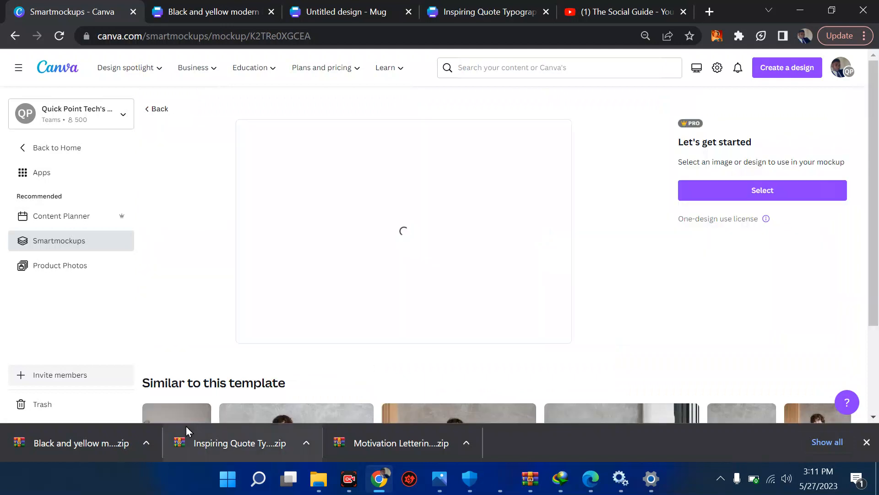
Open the downloaded "Black and yellow modern hope T Shirt.zip" and copy 1.png and 2.png from the archive to the desktop
click(145, 442)
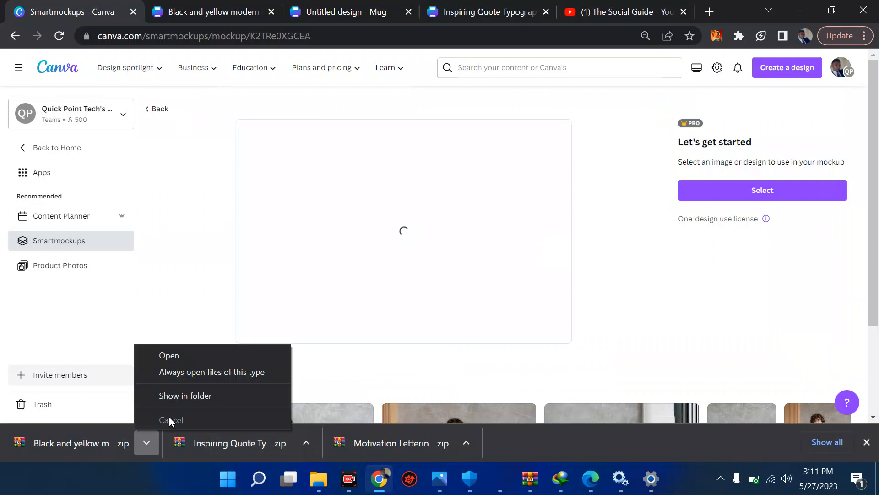
click(205, 357)
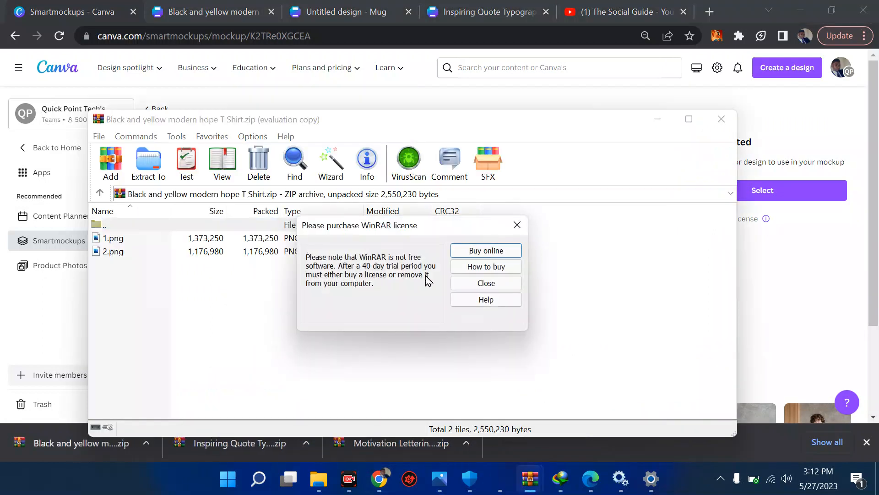
click(486, 283)
click(315, 255)
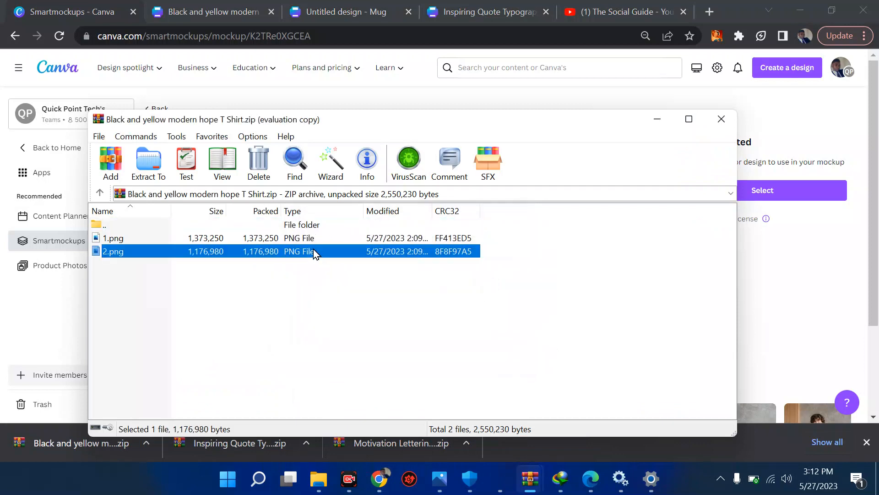
shift+click(296, 239)
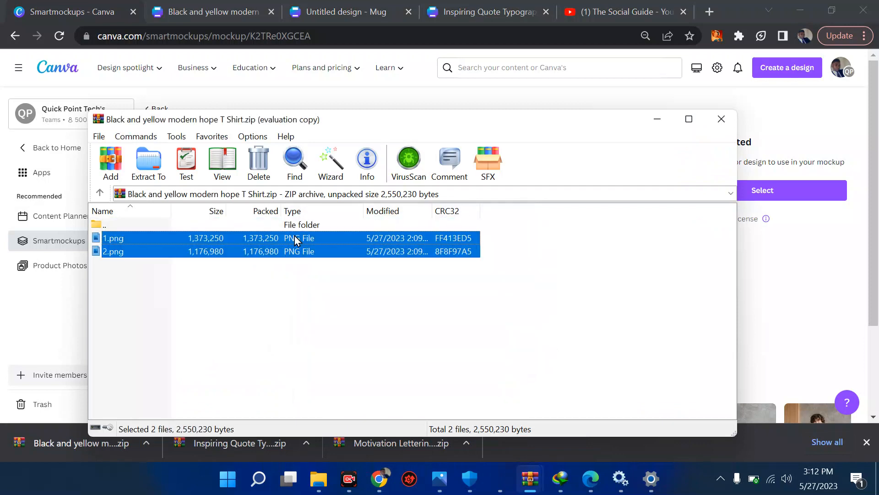
click(876, 478)
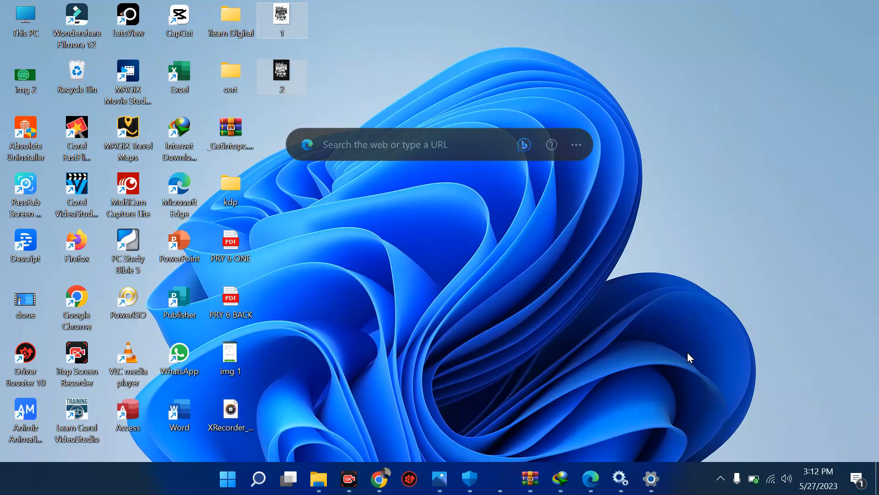
click(688, 354)
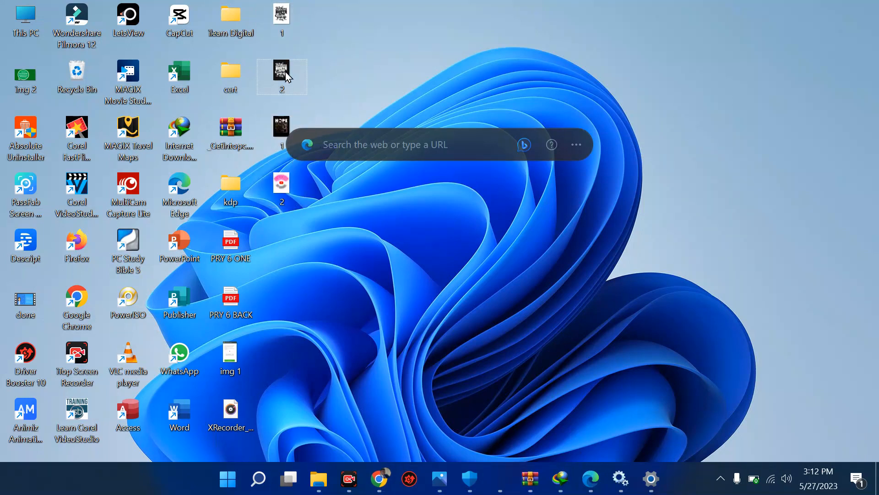
Delete the older quote T-shirt images 2 and 1 from the desktop, keeping the newly copied pair
key(Delete)
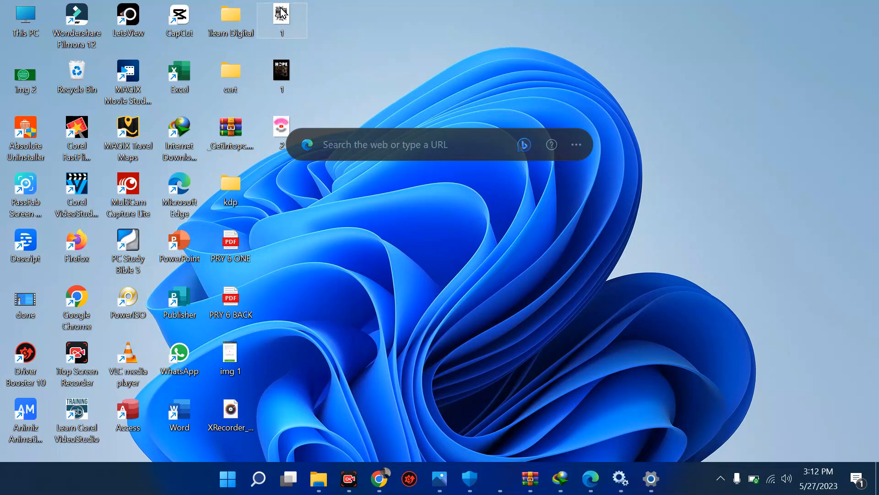
key(Delete)
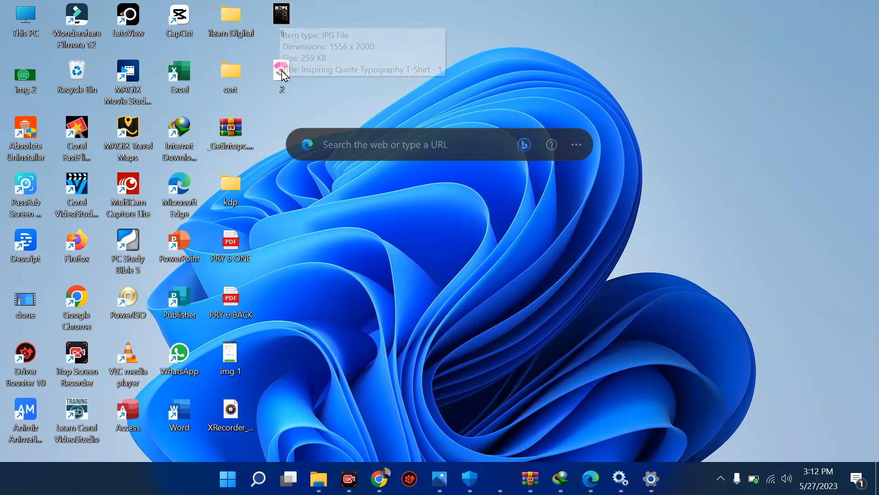
Switch back to Chrome and upload the SUBSCRIBE image 2 from the desktop for the polo shirt mockup
mouse_move(379, 479)
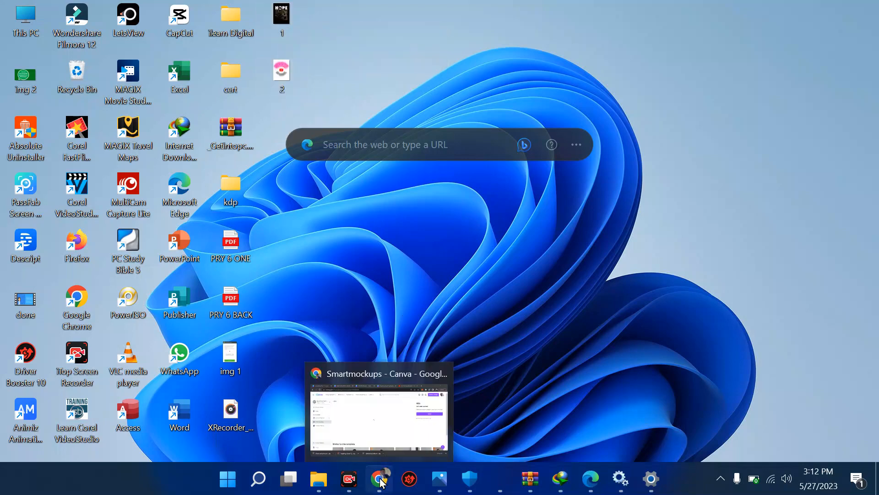
click(371, 418)
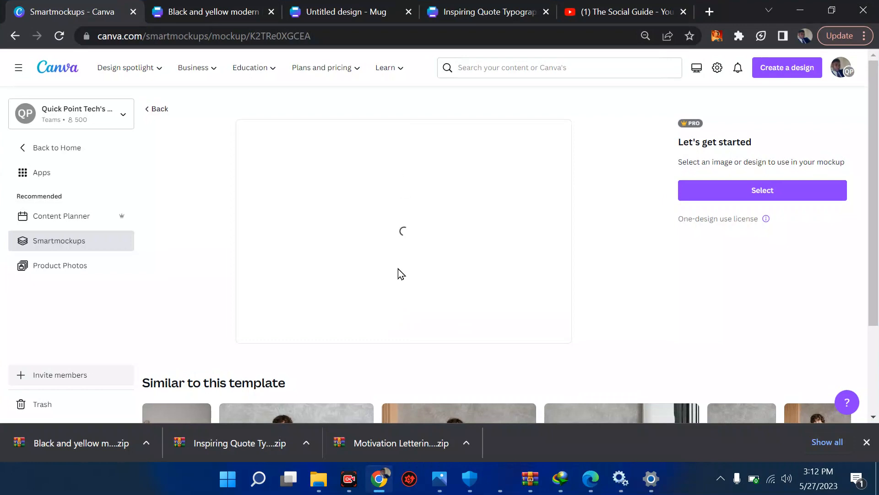
scroll(398, 266, down, 3)
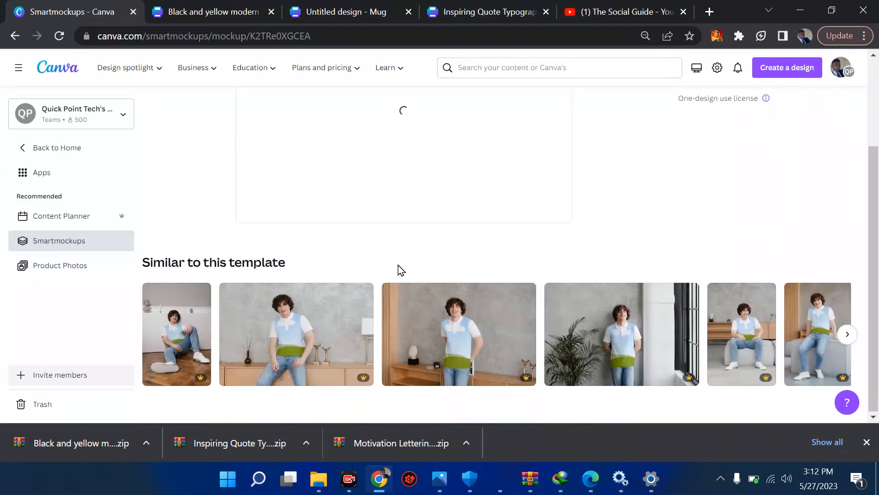
scroll(398, 264, up, 3)
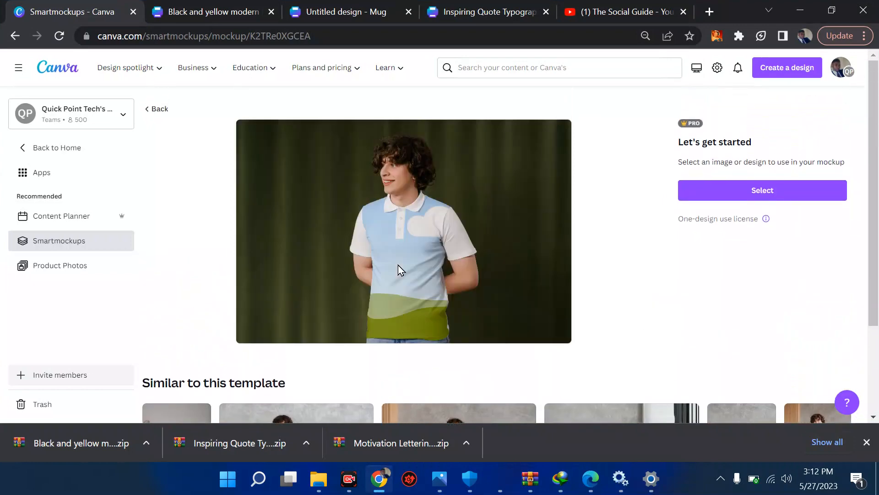
click(749, 191)
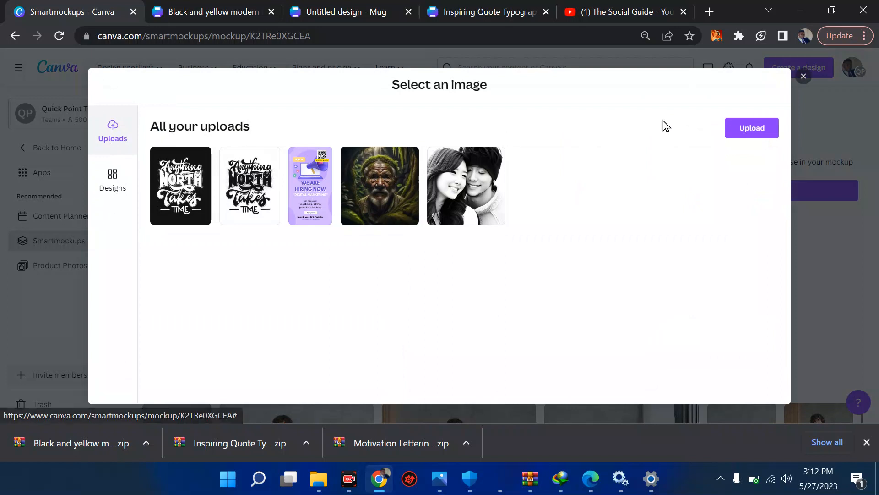
click(754, 129)
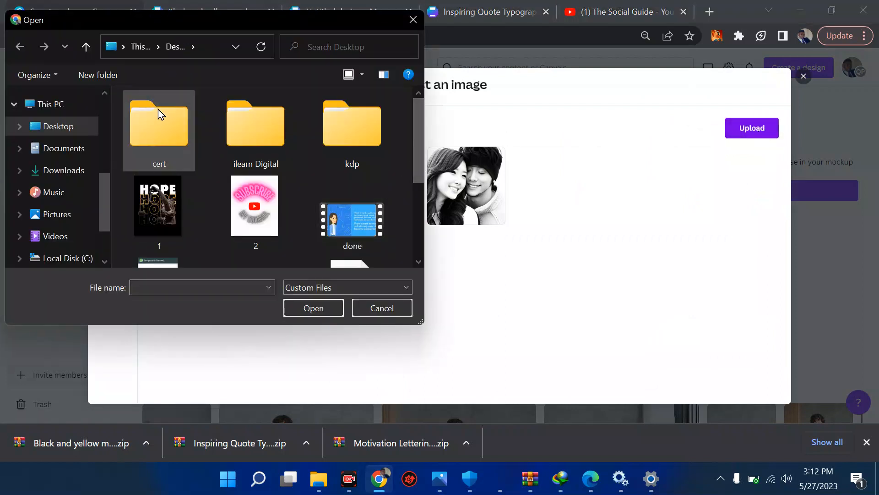
scroll(214, 208, down, 3)
scroll(214, 207, up, 1)
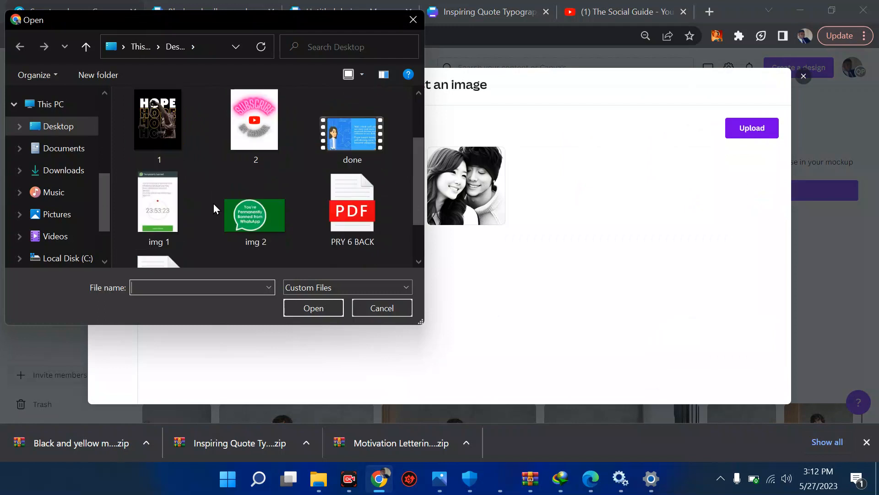
click(239, 128)
click(308, 308)
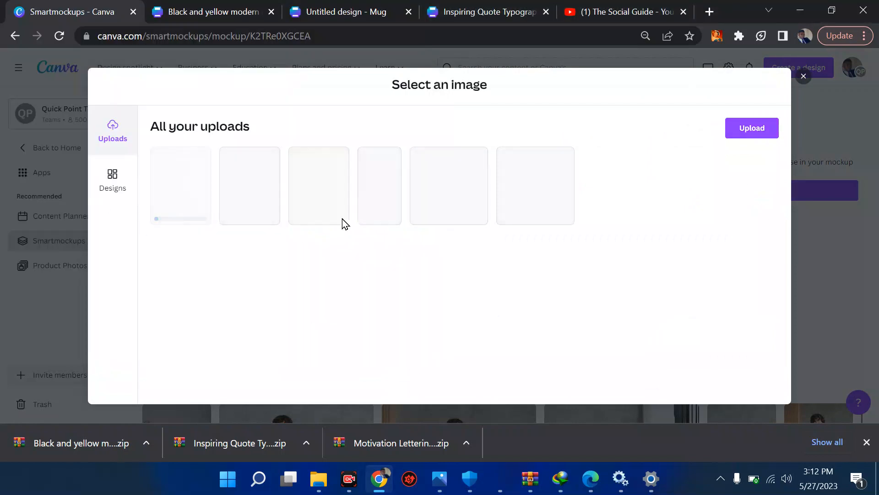
Upload the HOPE image 1 from the desktop to the mockup uploads as well
click(734, 138)
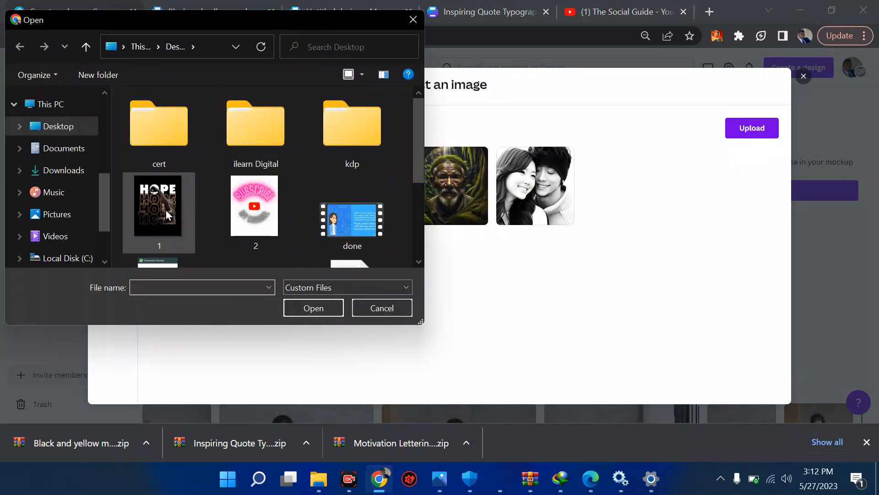
click(166, 210)
click(308, 307)
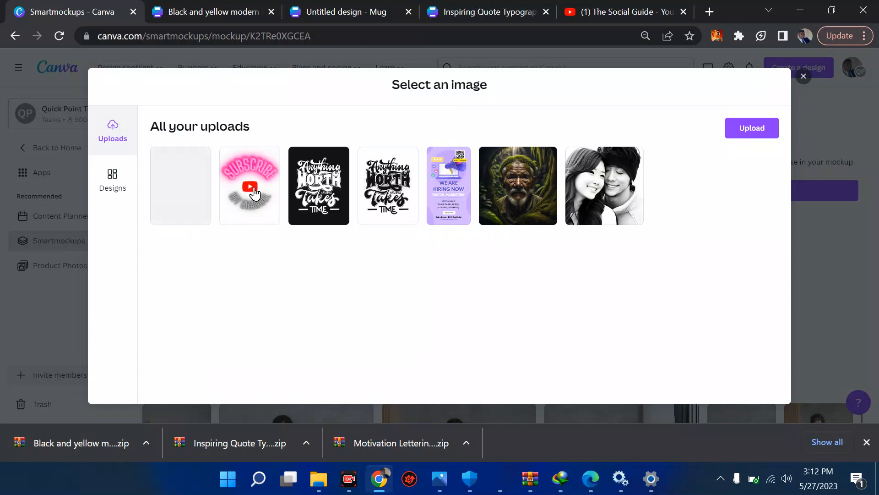
Place the uploaded SUBSCRIBE image on the polo shirt, shrink it to 82% scale and save the adjustment
click(255, 194)
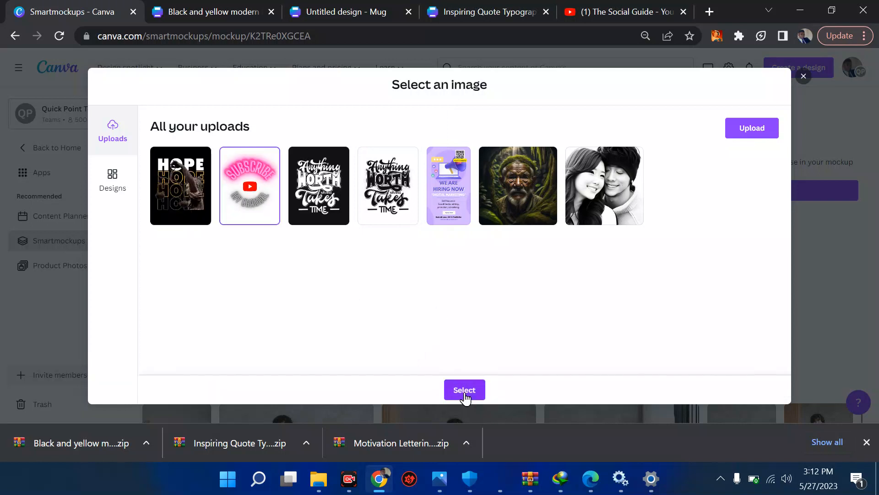
click(465, 390)
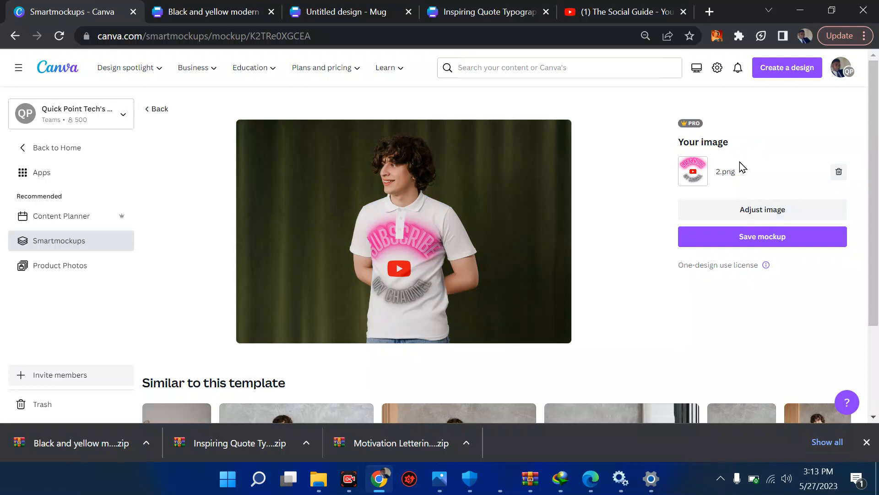
click(749, 213)
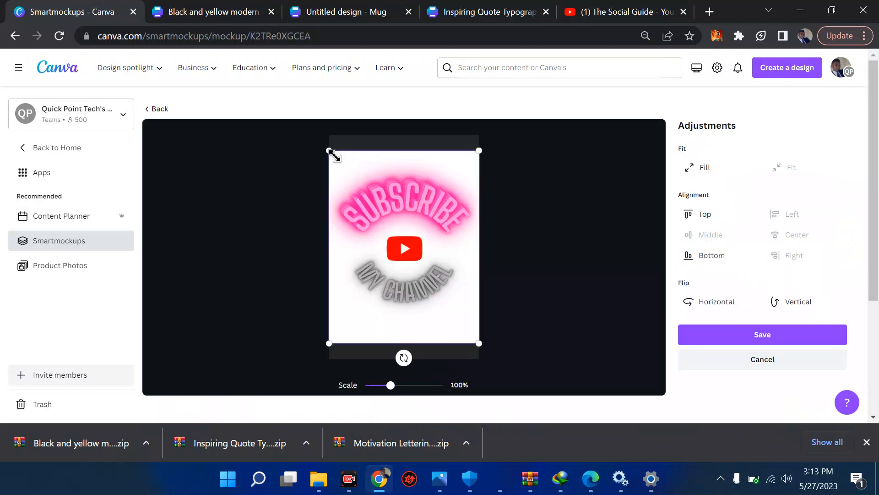
drag(330, 151, 358, 173)
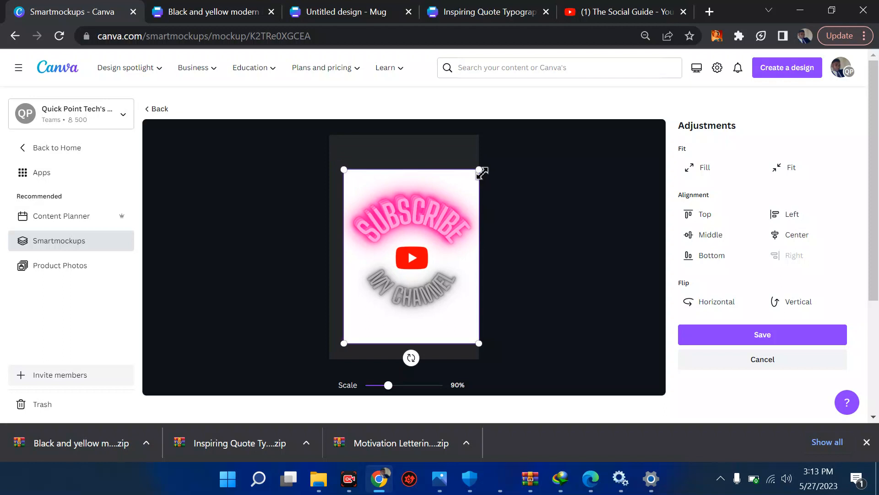
drag(479, 169, 453, 182)
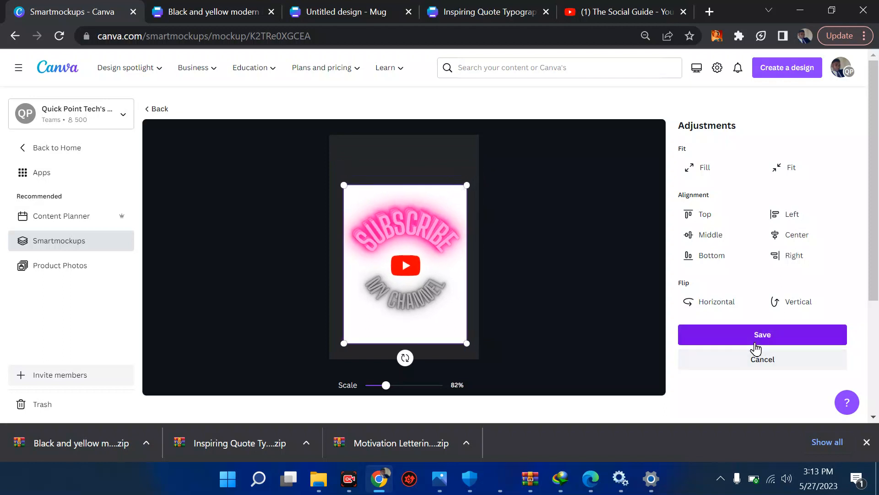
click(757, 339)
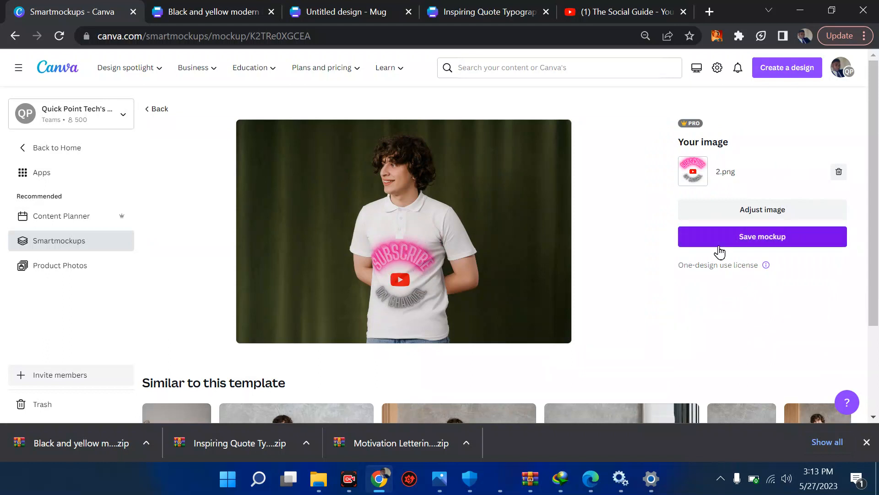
Remove 2.png from the polo mockup and apply the uploaded HOPE image 1.png instead
scroll(720, 251, down, 1)
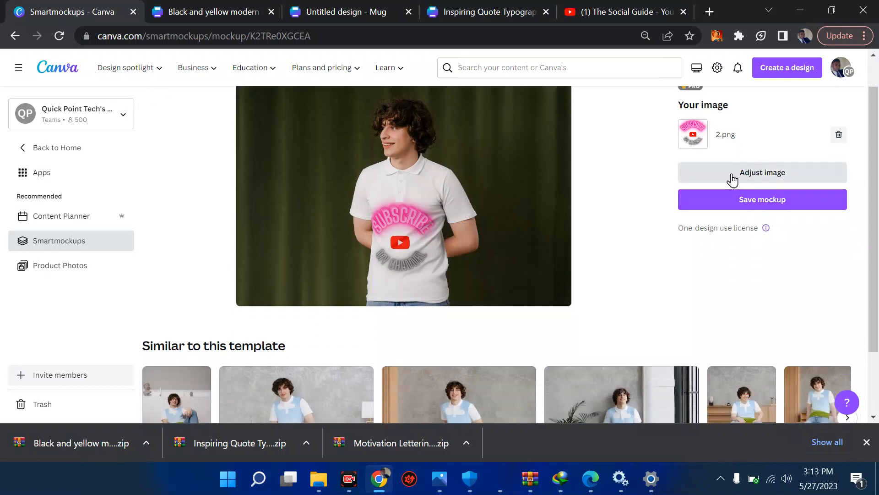
click(838, 135)
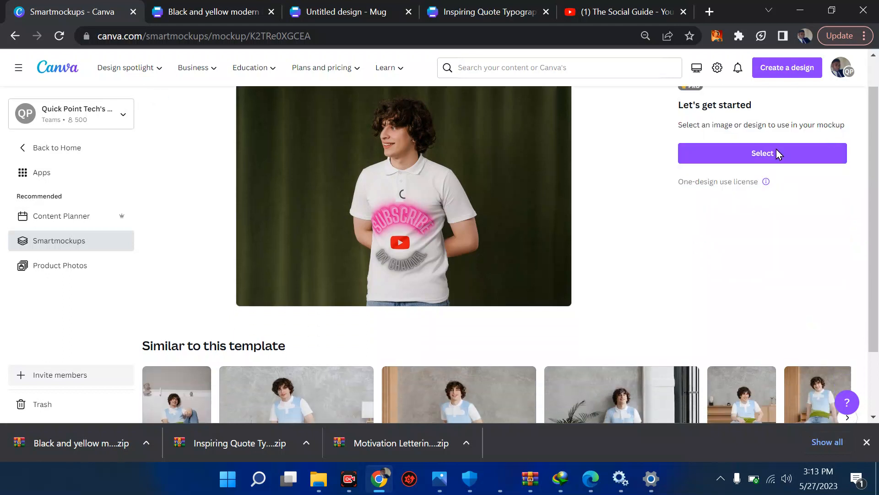
click(738, 158)
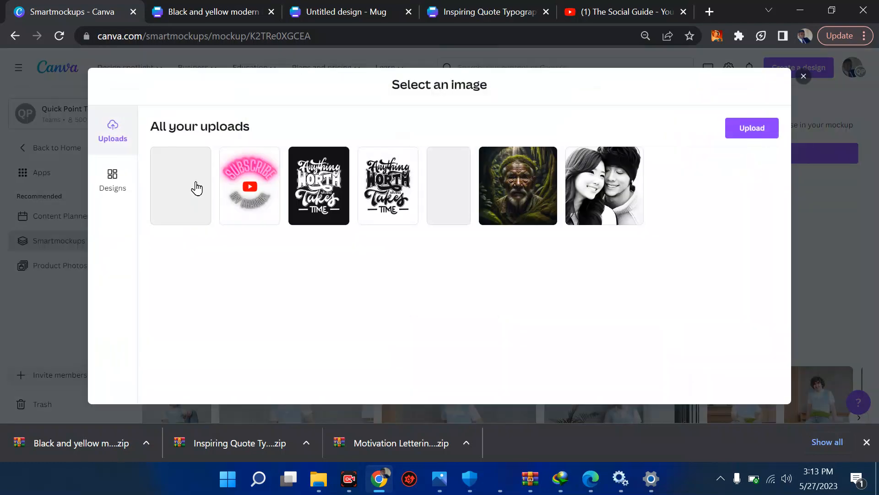
click(196, 185)
click(751, 128)
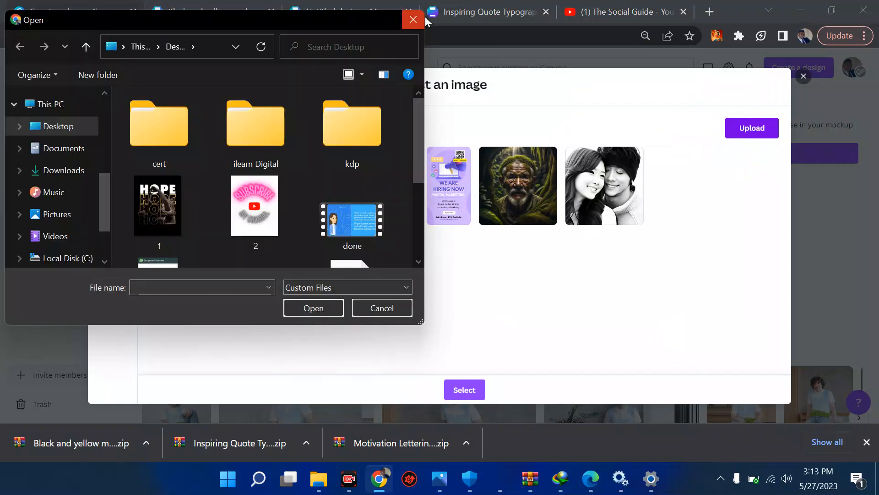
click(419, 18)
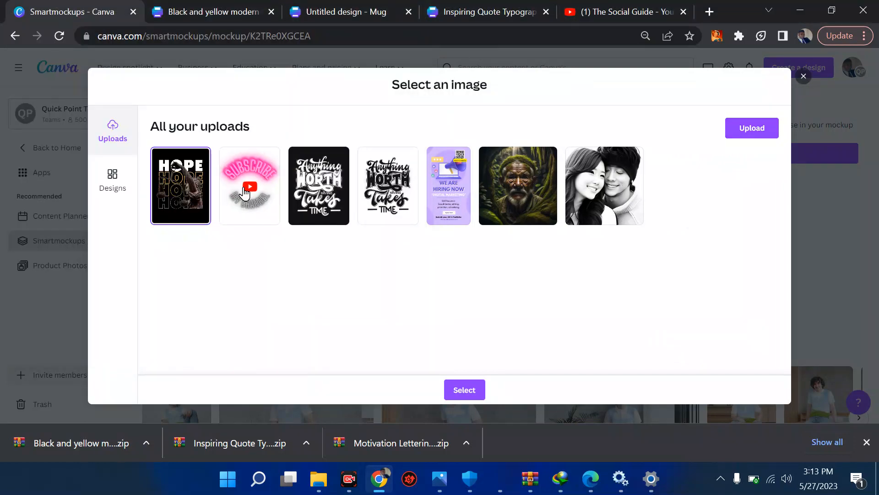
click(182, 189)
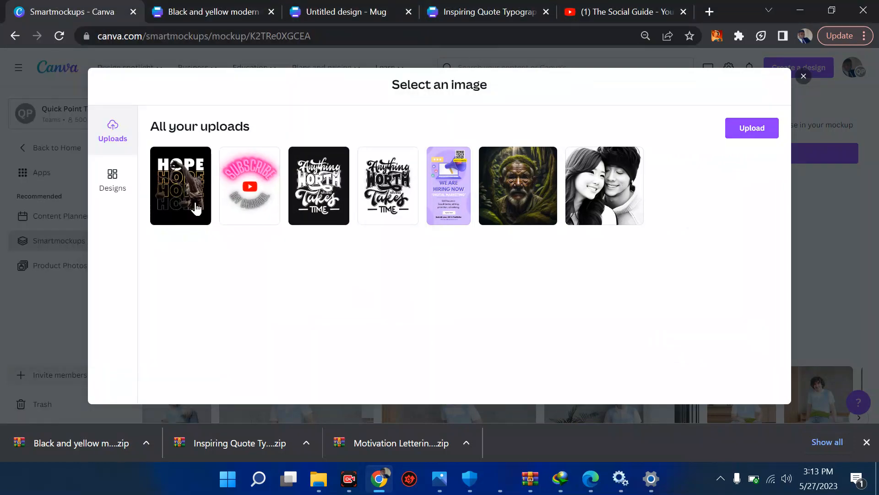
click(453, 390)
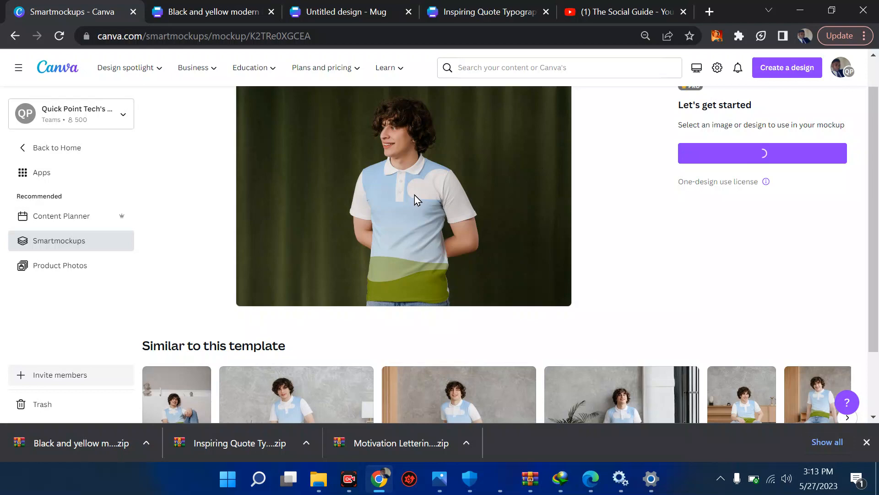
scroll(328, 227, down, 2)
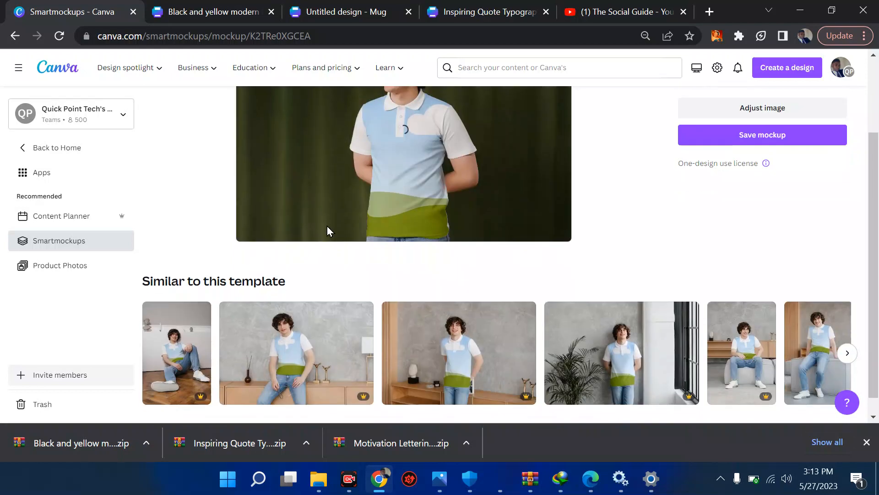
scroll(327, 227, up, 3)
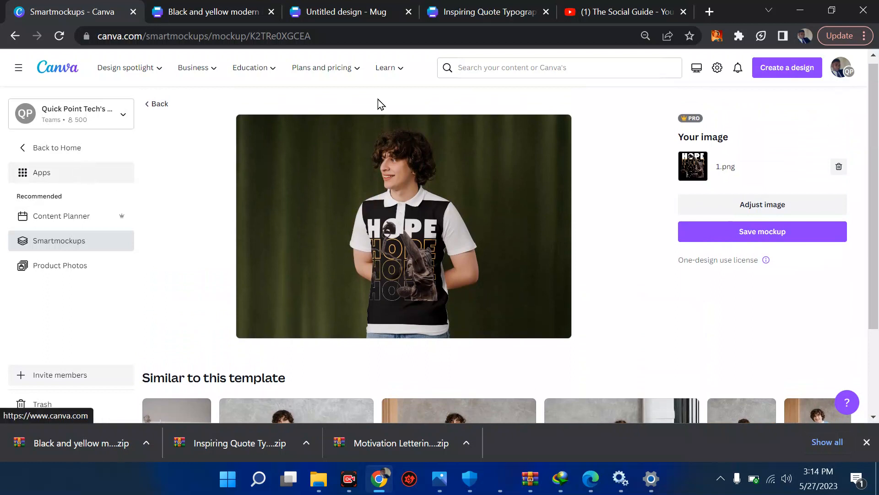
Search the Canva templates for "tshirt" and look over the results
click(518, 68)
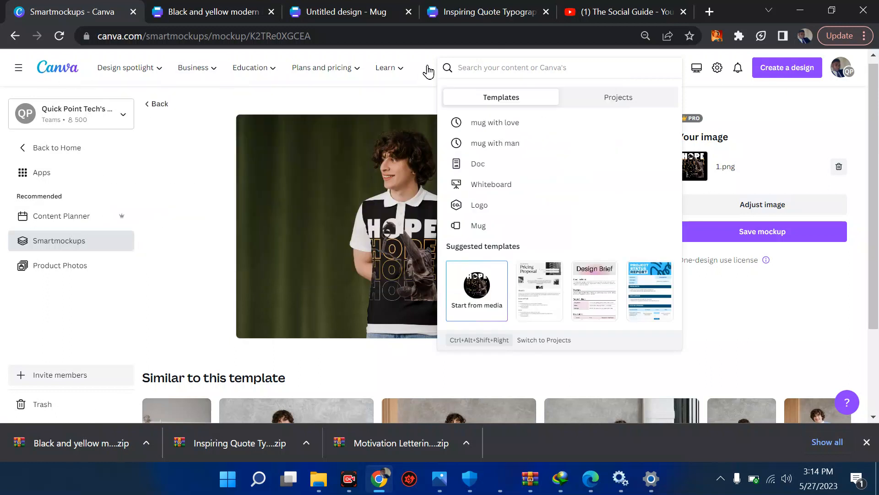
text(tshirt)
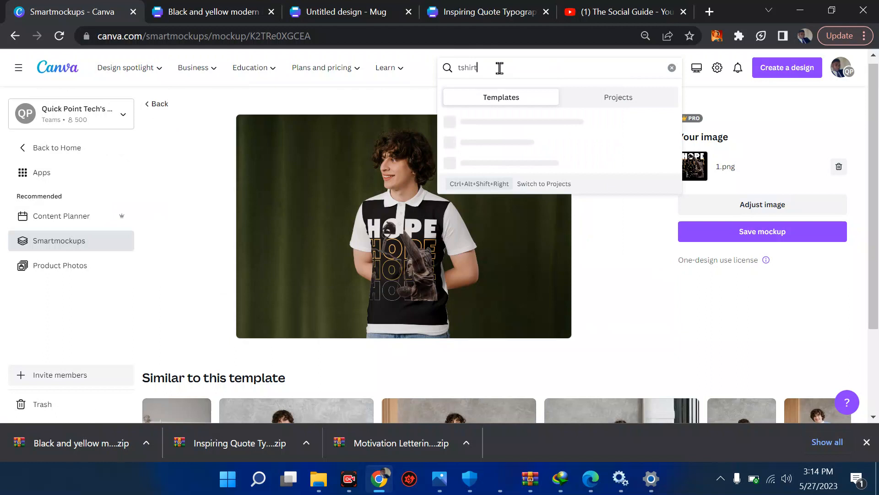
key(Return)
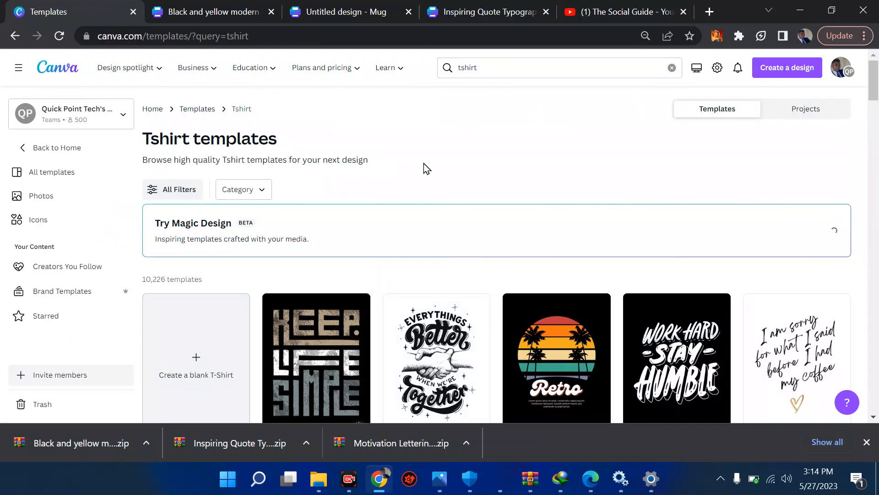
scroll(424, 165, down, 3)
scroll(424, 167, up, 3)
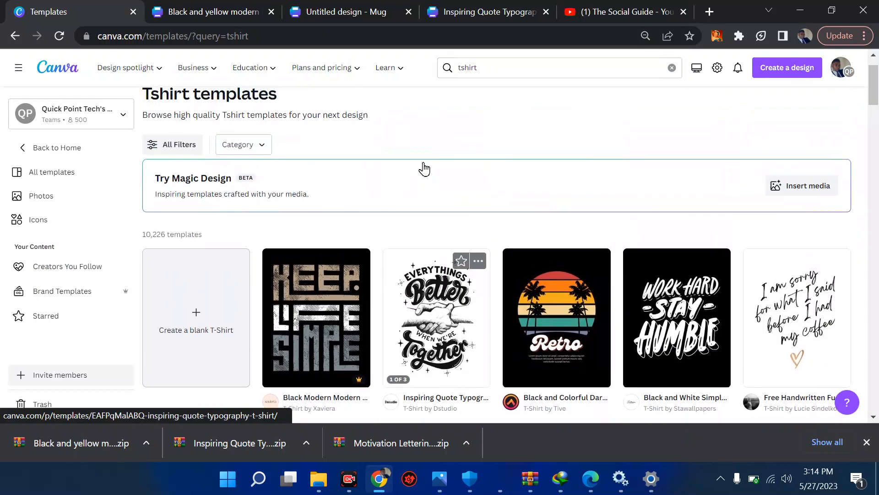
Return to the Smartmockups app from the Canva home page and browse its suggested T-shirts mockup collection
click(45, 153)
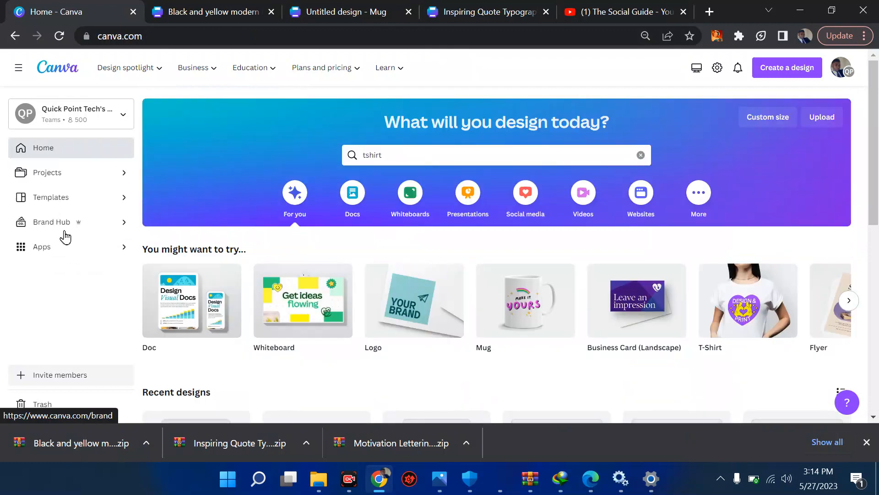
click(63, 252)
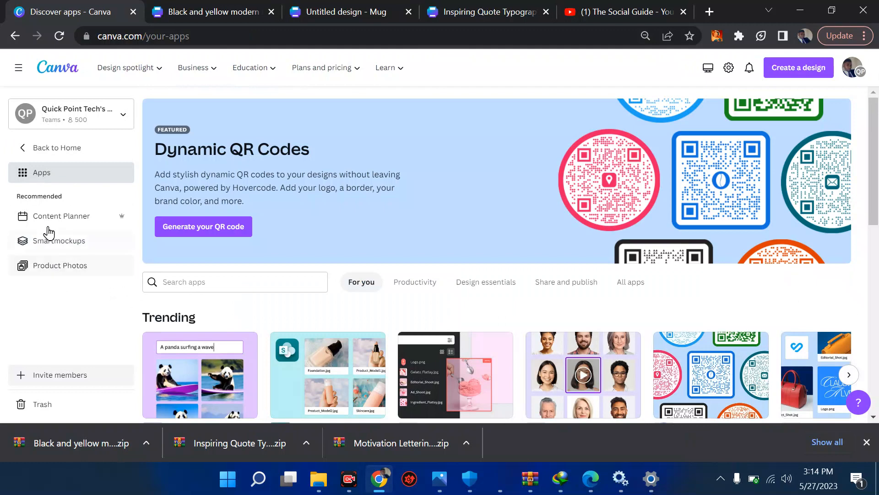
click(53, 244)
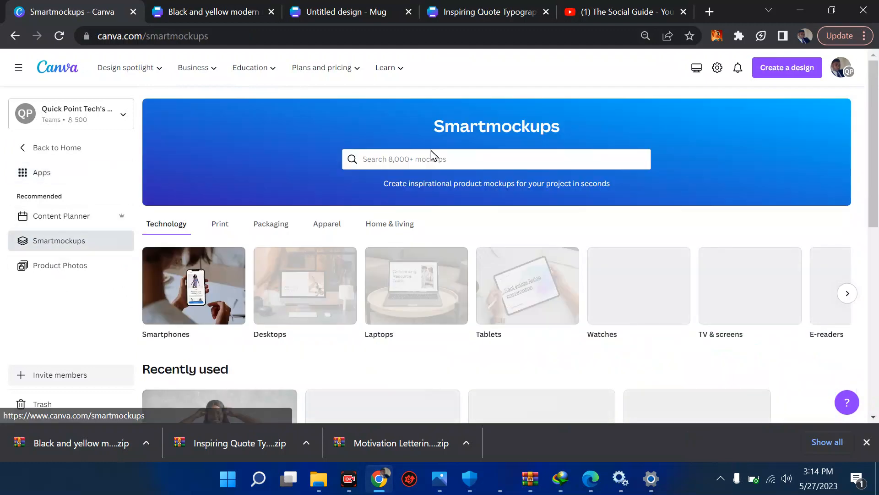
click(433, 158)
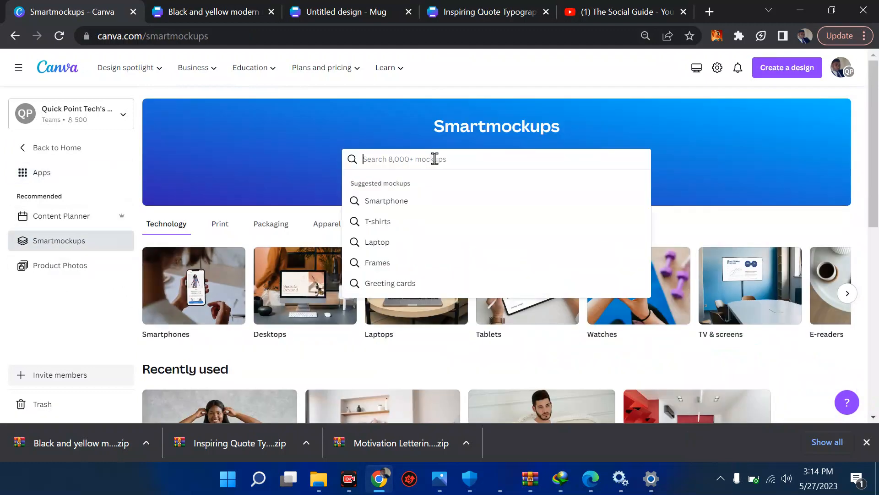
click(396, 222)
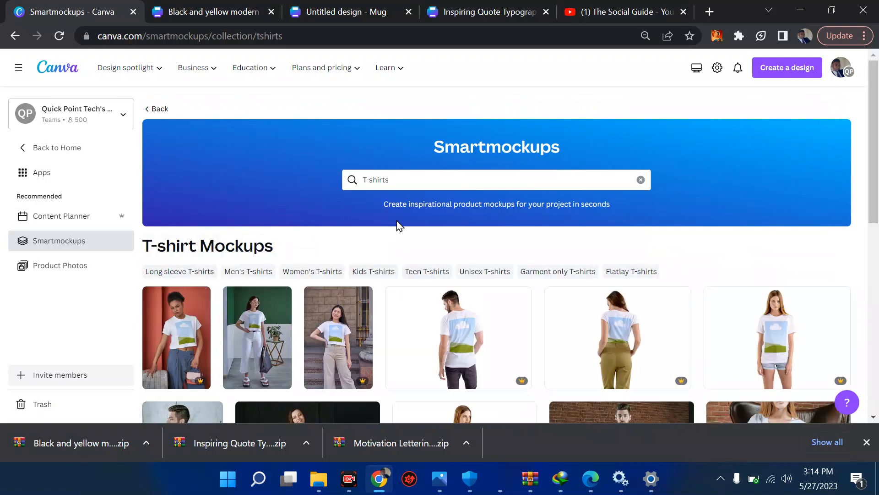
scroll(359, 332, down, 4)
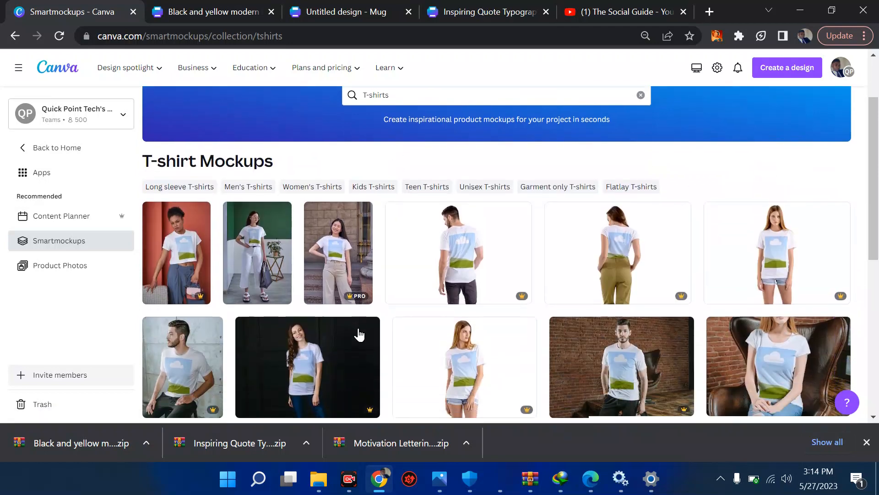
Open the free T-shirt mockup of the woman raising both hands to her head against a grey wall
scroll(358, 329, down, 7)
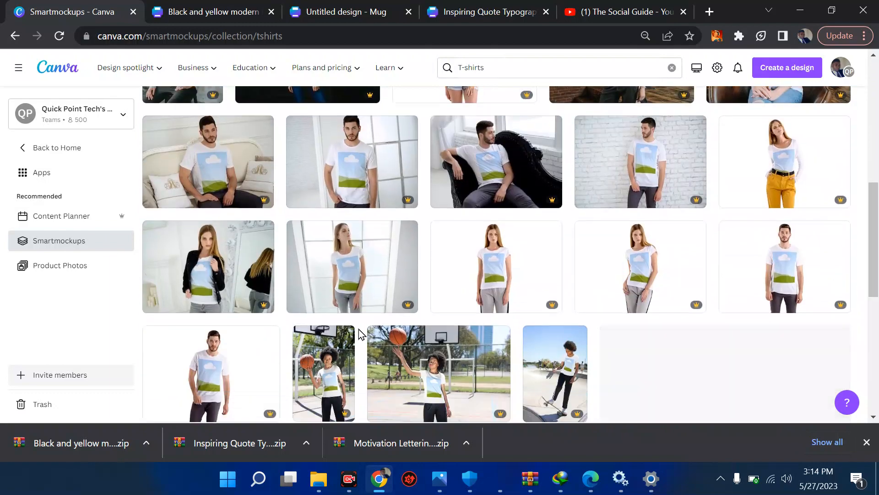
scroll(358, 329, down, 2)
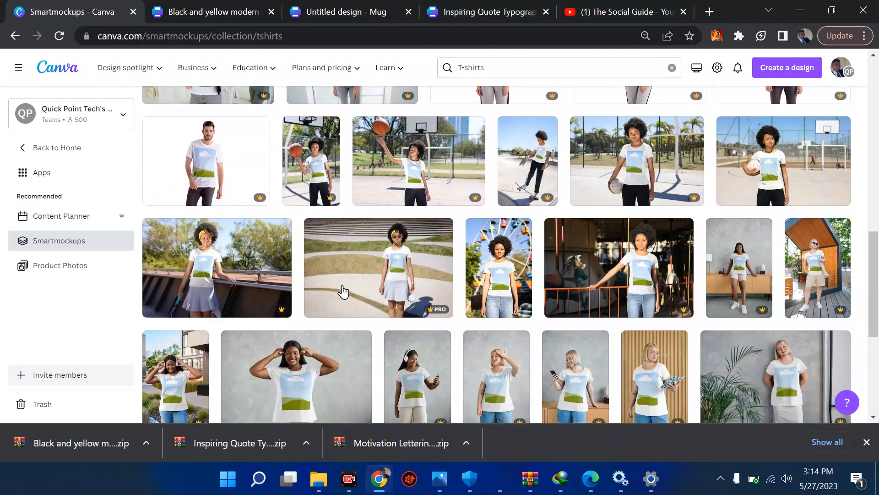
click(349, 353)
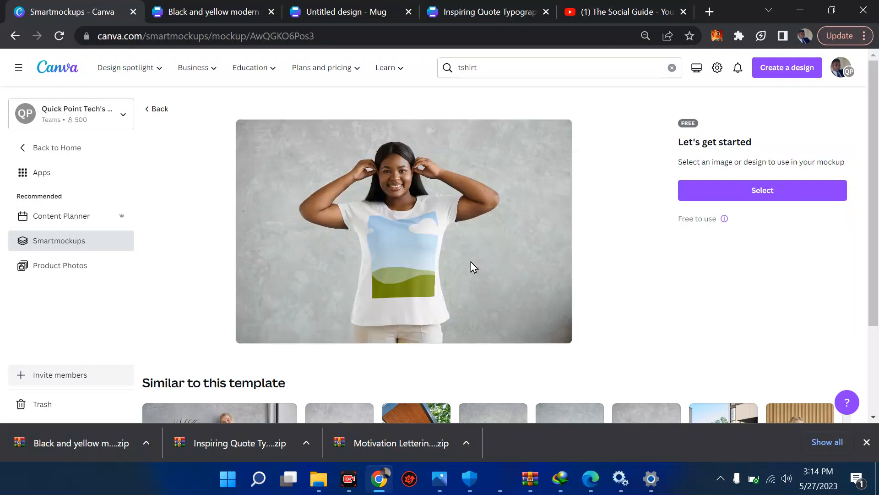
Place the uploaded SUBSCRIBE image 2.png on the woman's T-shirt in the mockup
click(760, 190)
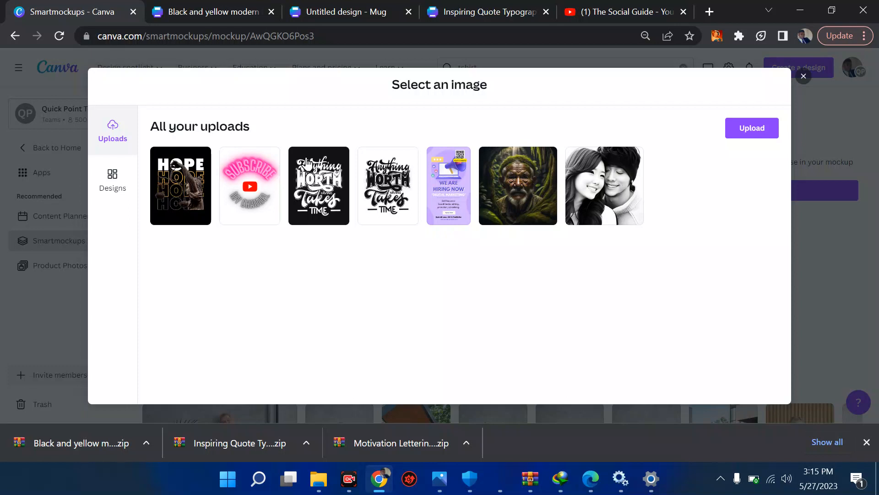
click(249, 185)
click(751, 134)
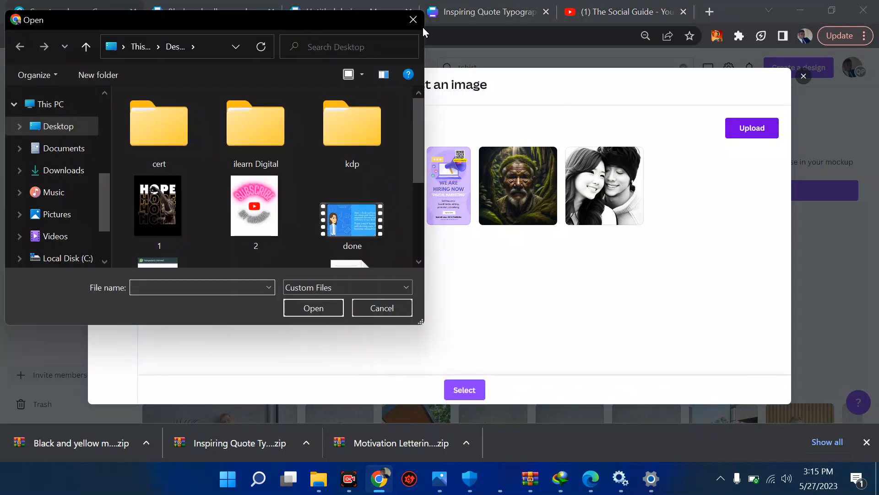
click(412, 18)
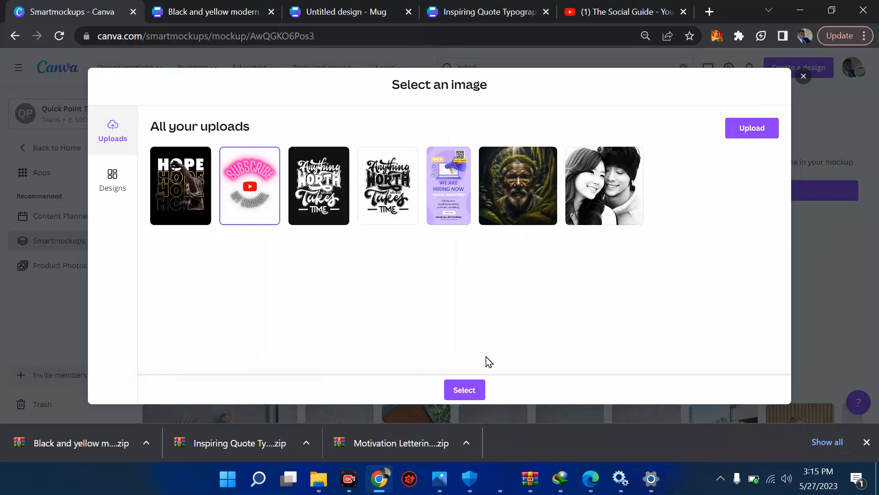
click(464, 391)
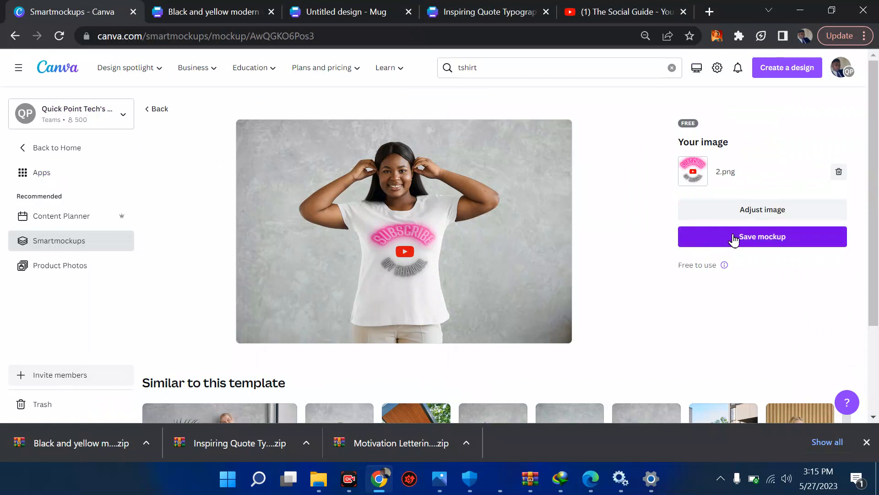
Replace 2.png on the T-shirt with the uploaded black "Anything Worth Having Takes Time" image 2.jpg and save the mockup
click(840, 172)
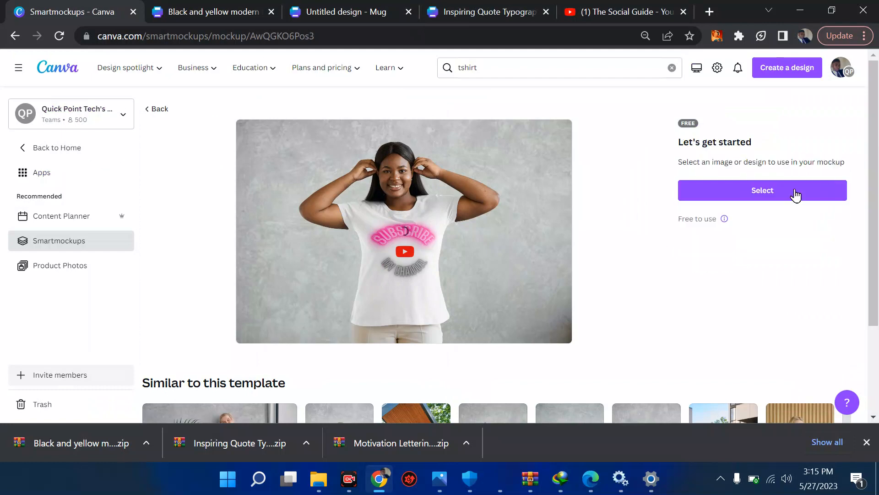
click(758, 189)
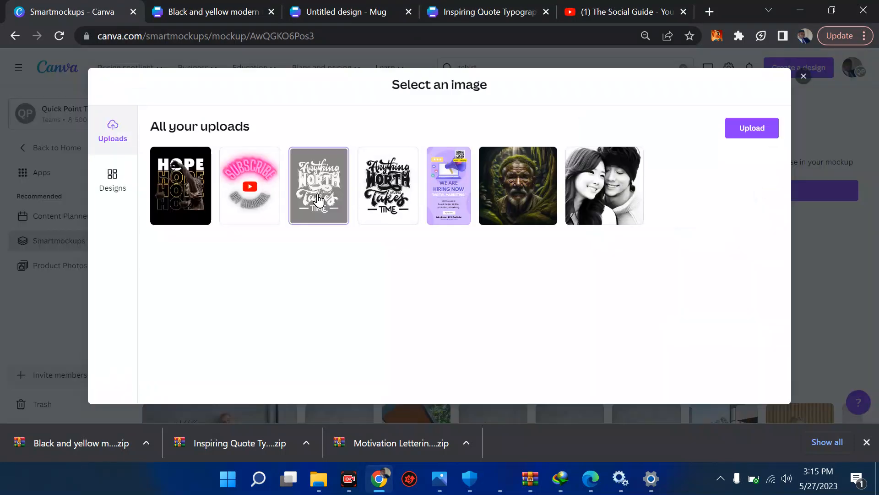
click(319, 200)
click(745, 133)
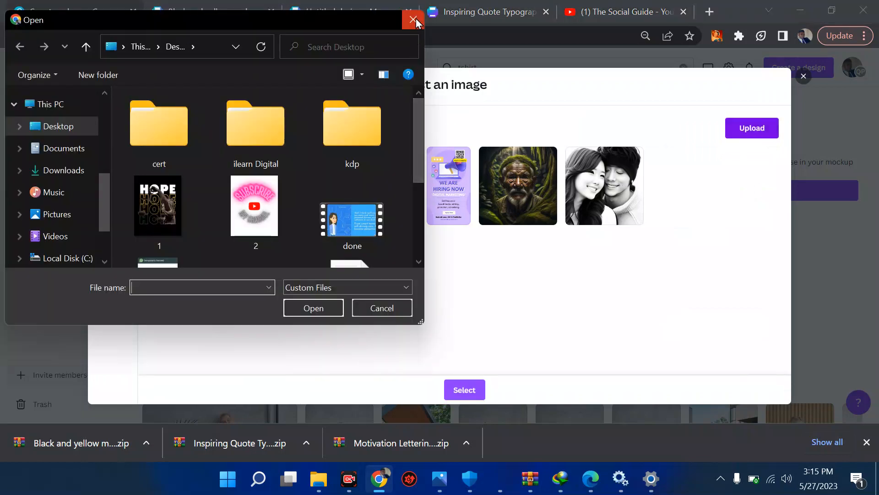
click(414, 18)
click(464, 390)
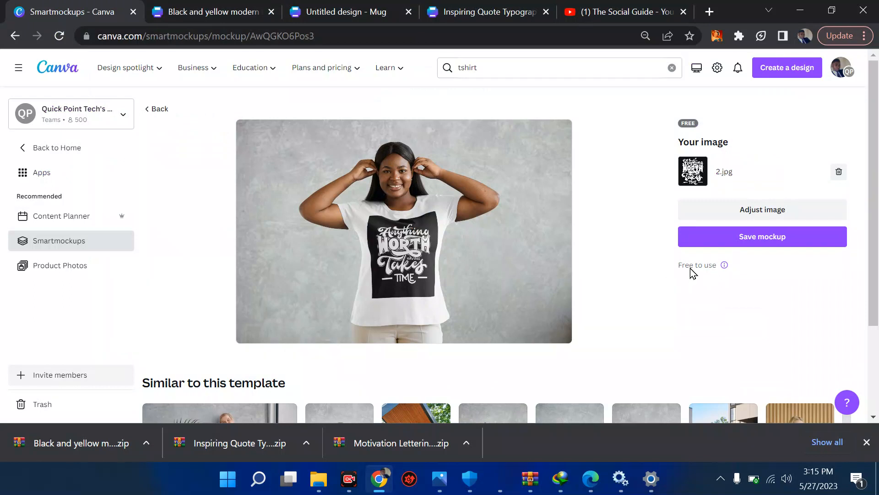
click(738, 244)
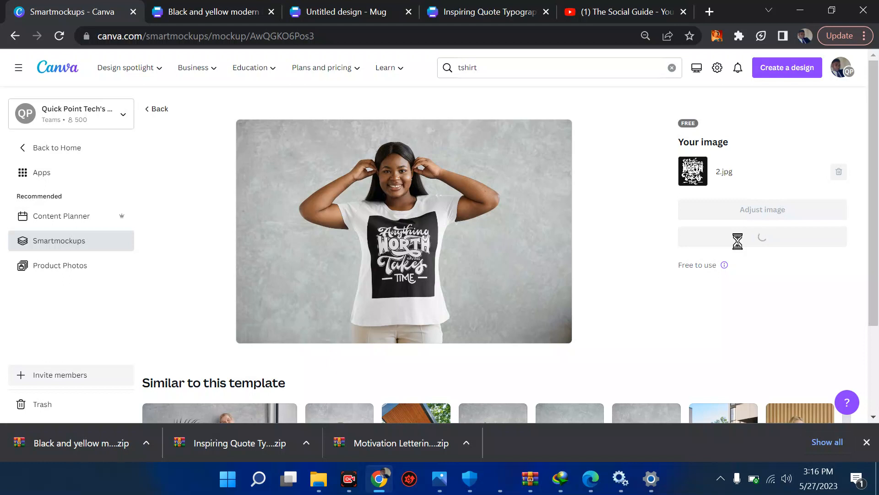
click(158, 73)
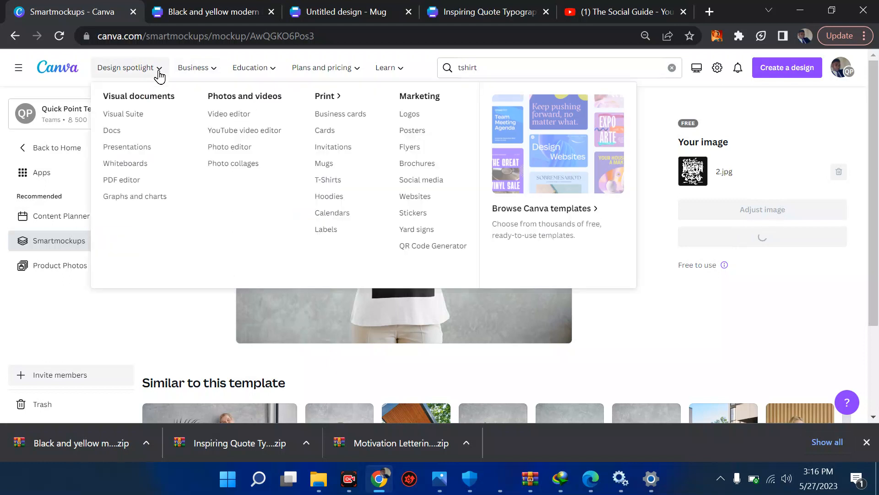
mouse_move(197, 69)
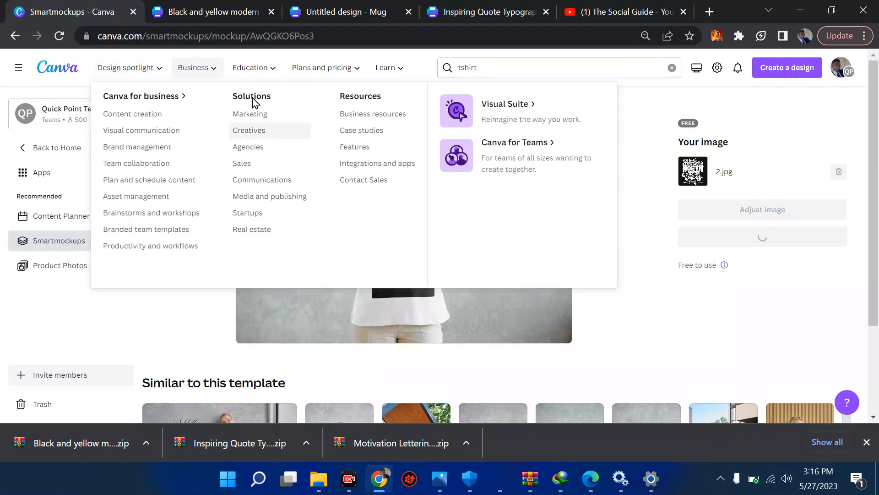
mouse_move(137, 71)
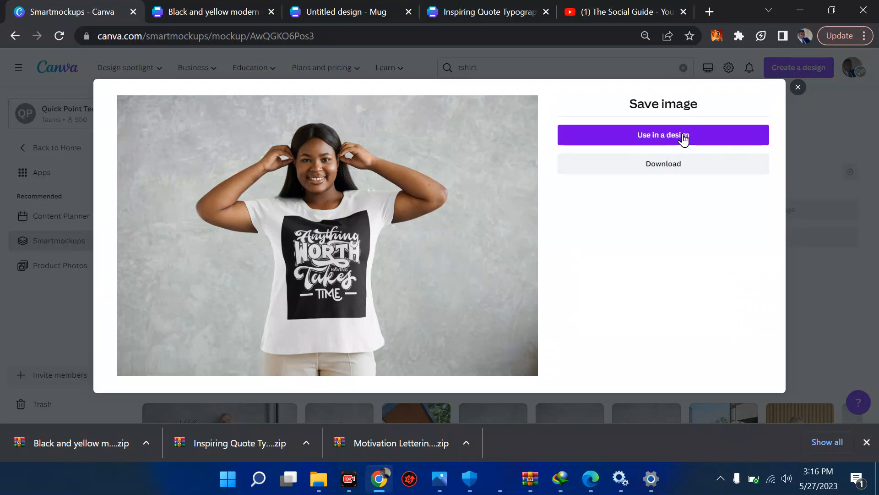
Download the saved T-shirt mockup image and open the downloaded PNG file
click(668, 164)
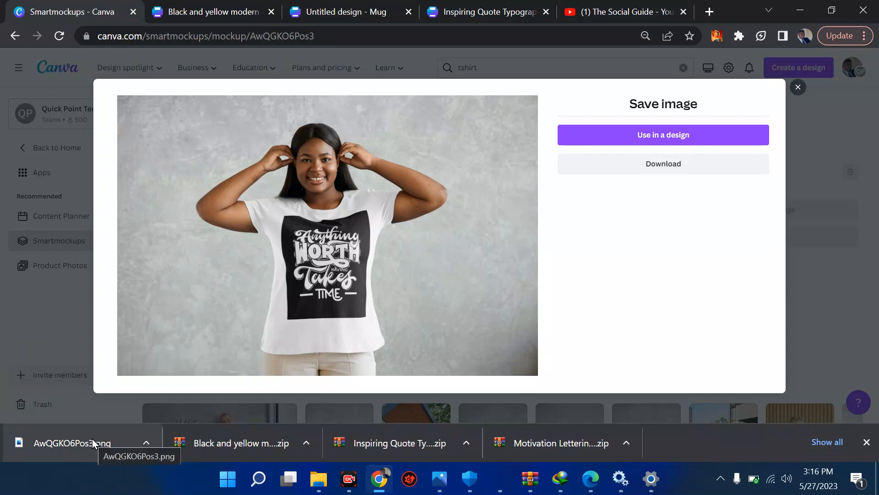
click(92, 439)
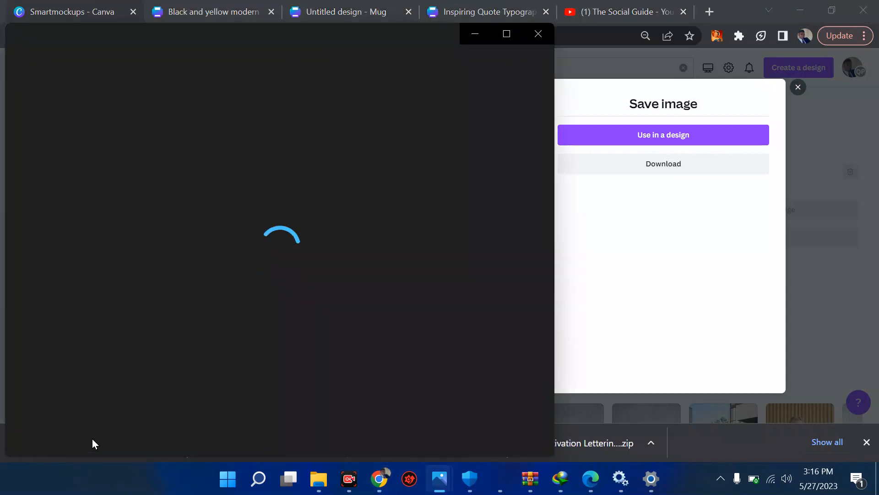